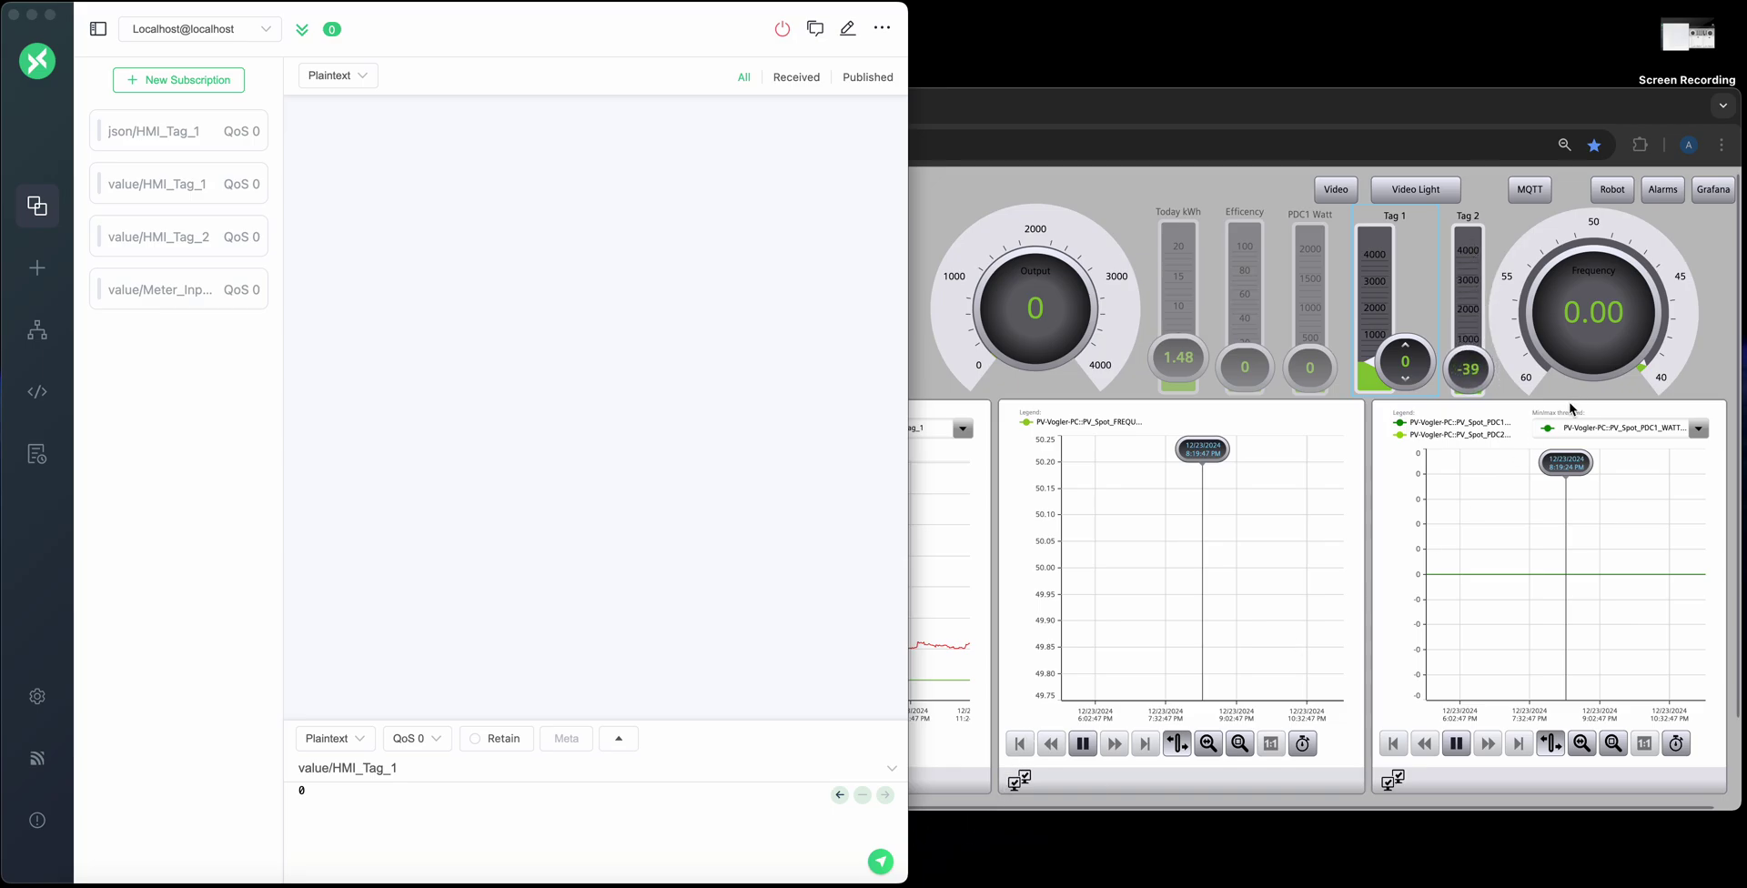
- Check the WinCC dashboard gauges, with Tag 2 fluctuating around -32, then return to MQTTX
left_click(1092, 162)
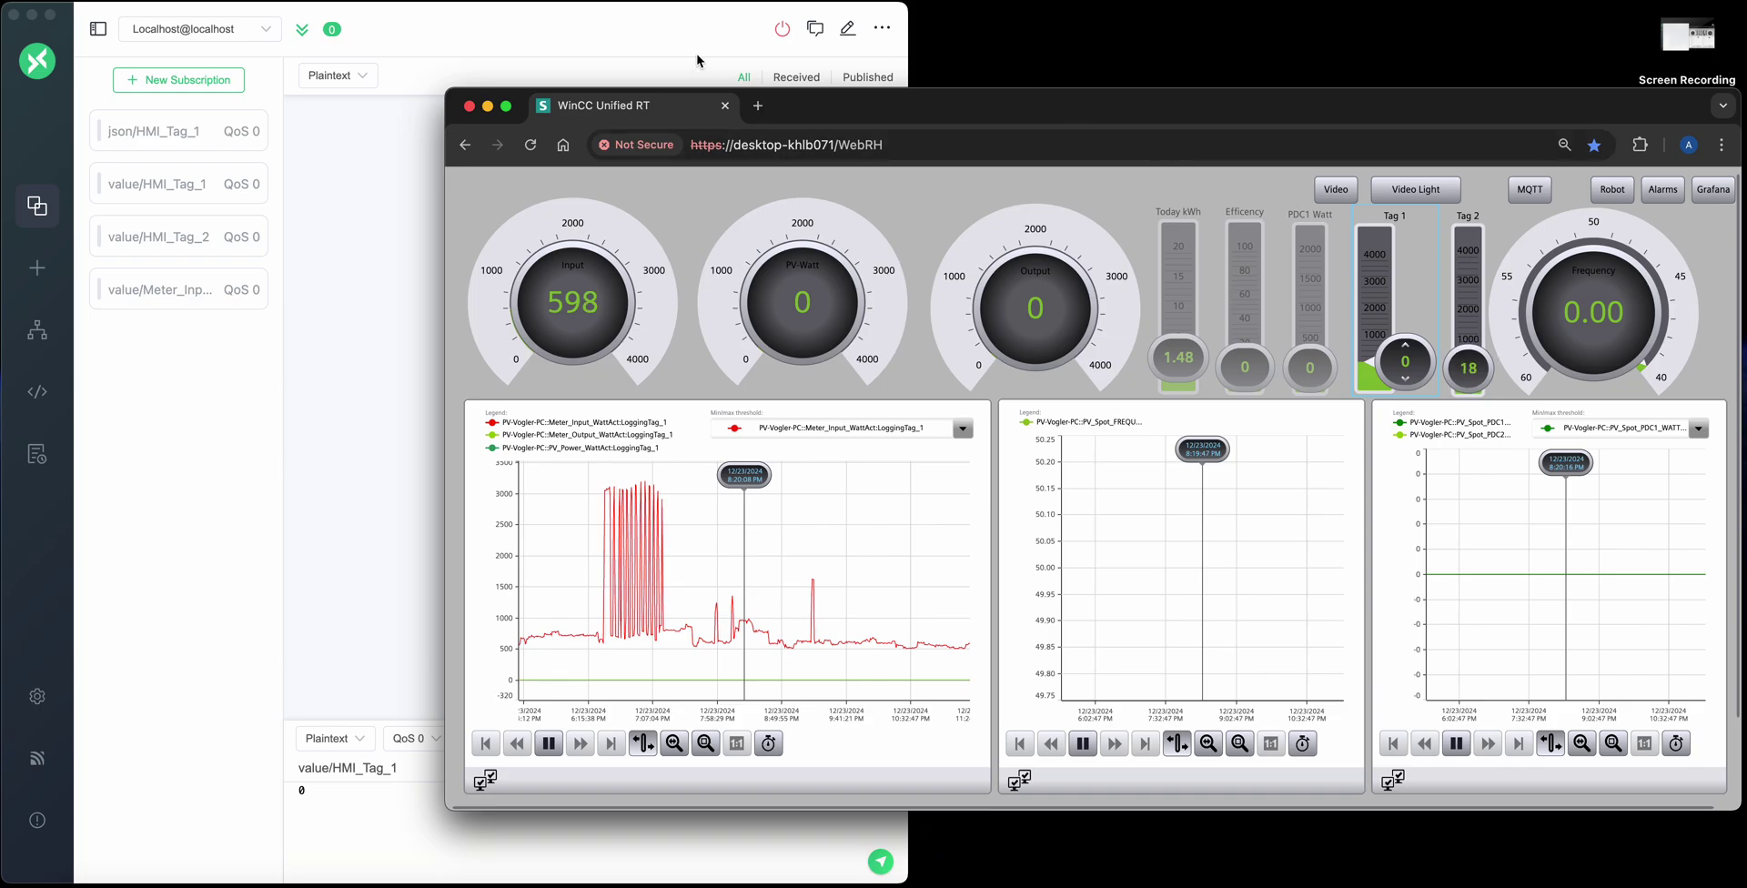
left_click(642, 43)
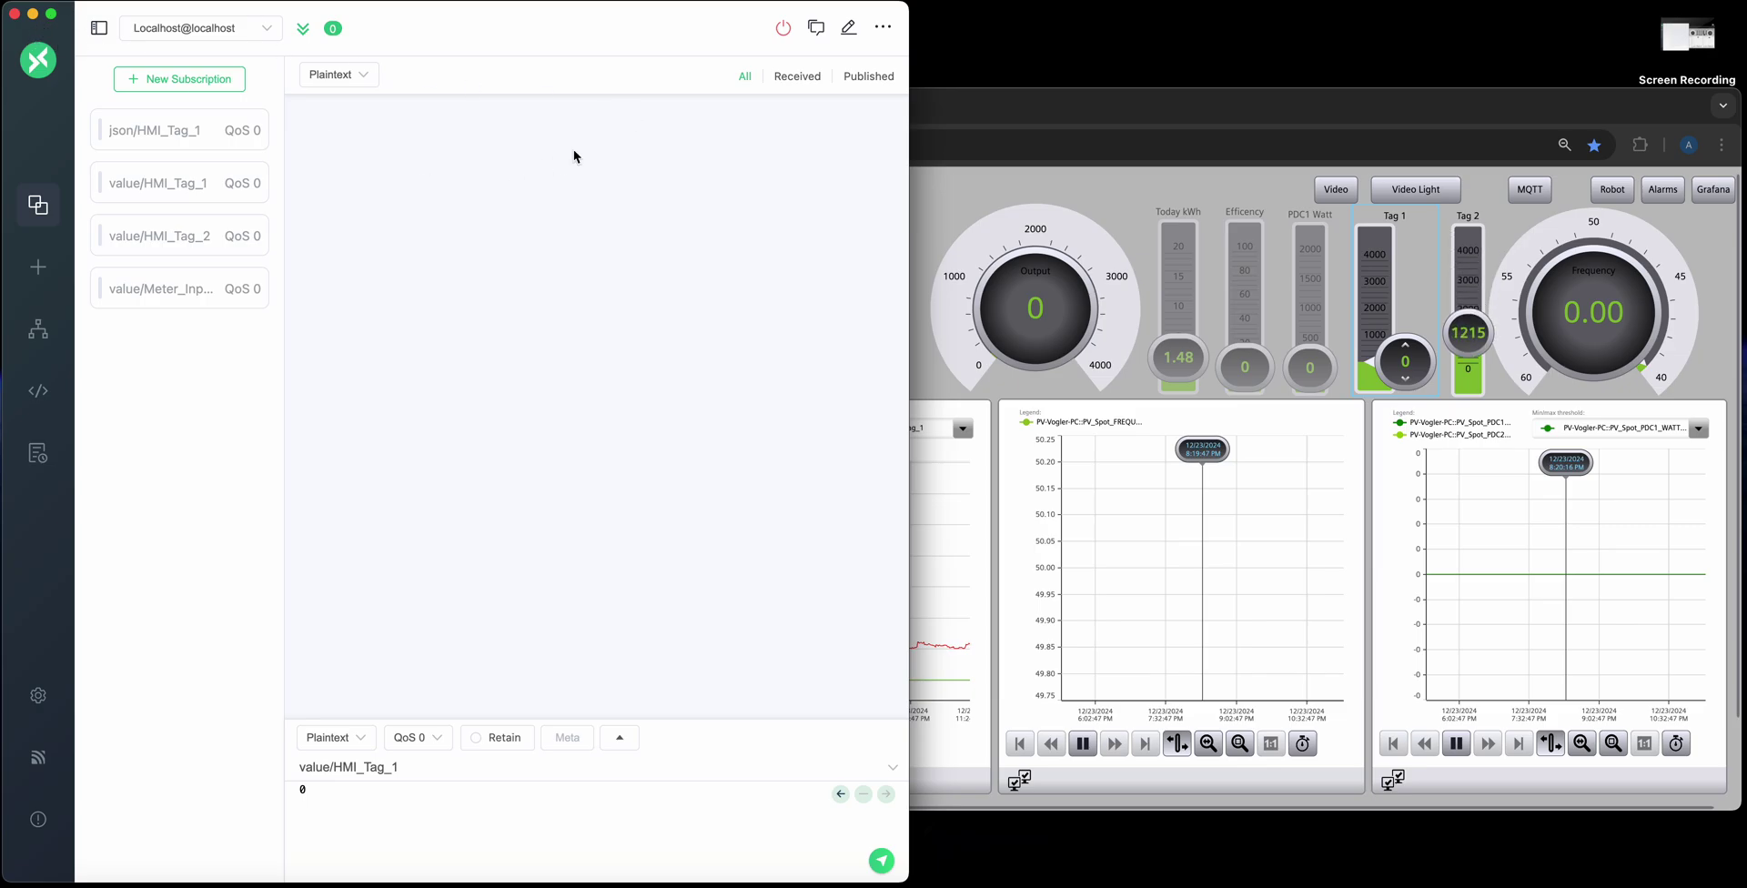
- Disconnect from the Localhost broker, dismiss the Disconnected notice, and reconnect
left_click(784, 35)
left_click(872, 67)
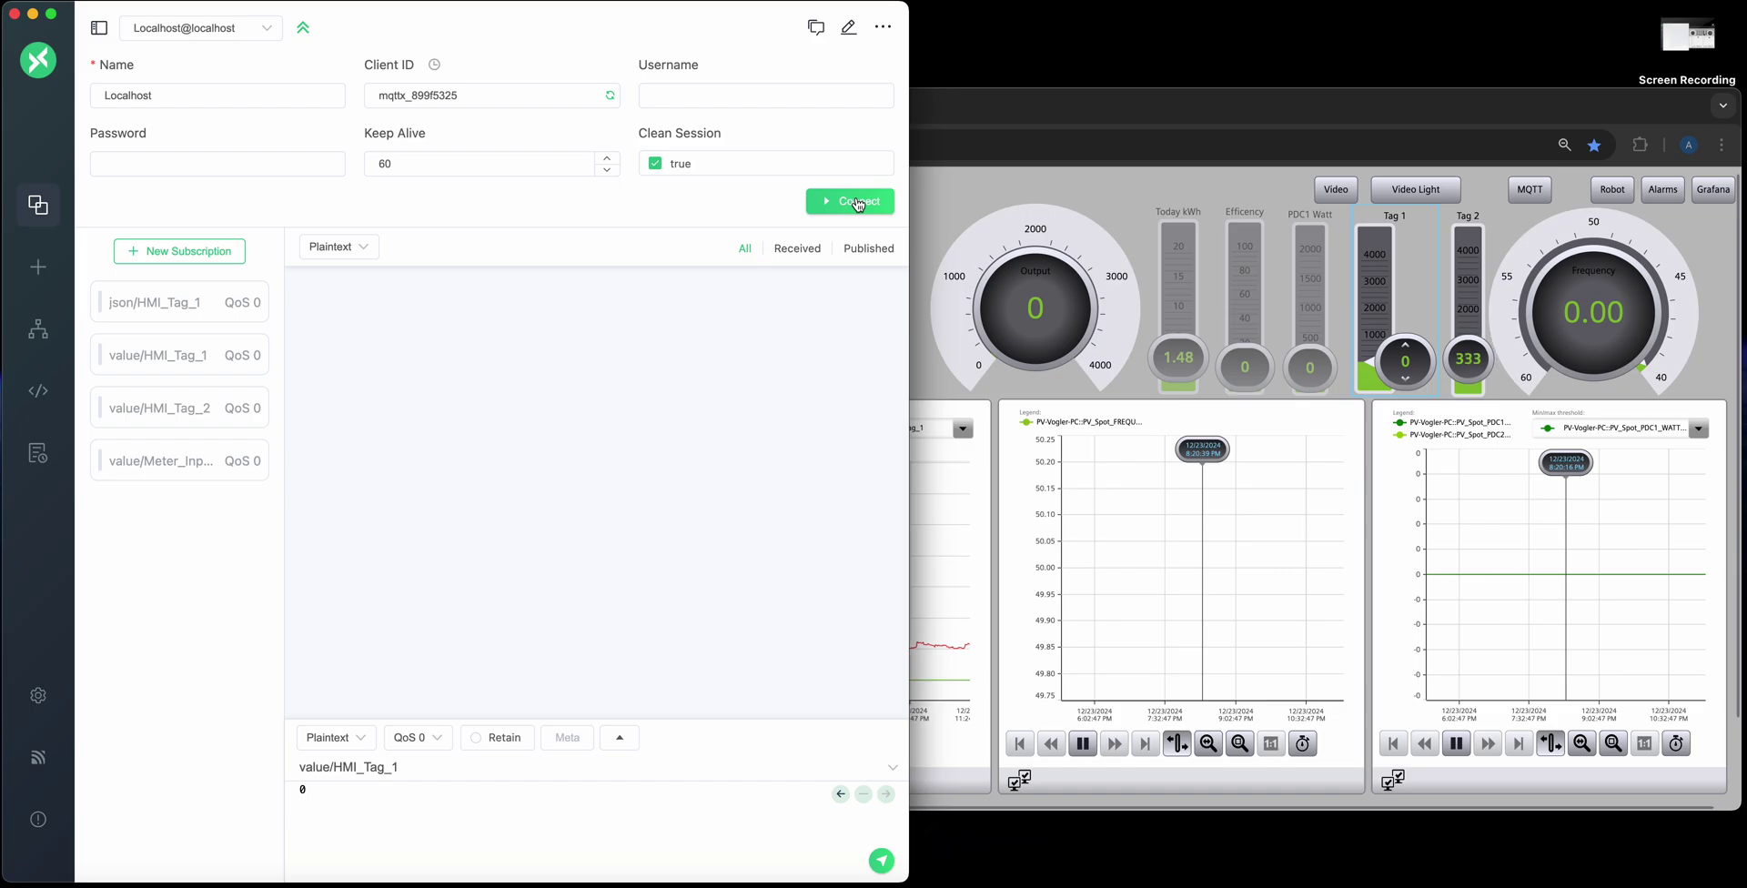
left_click(856, 202)
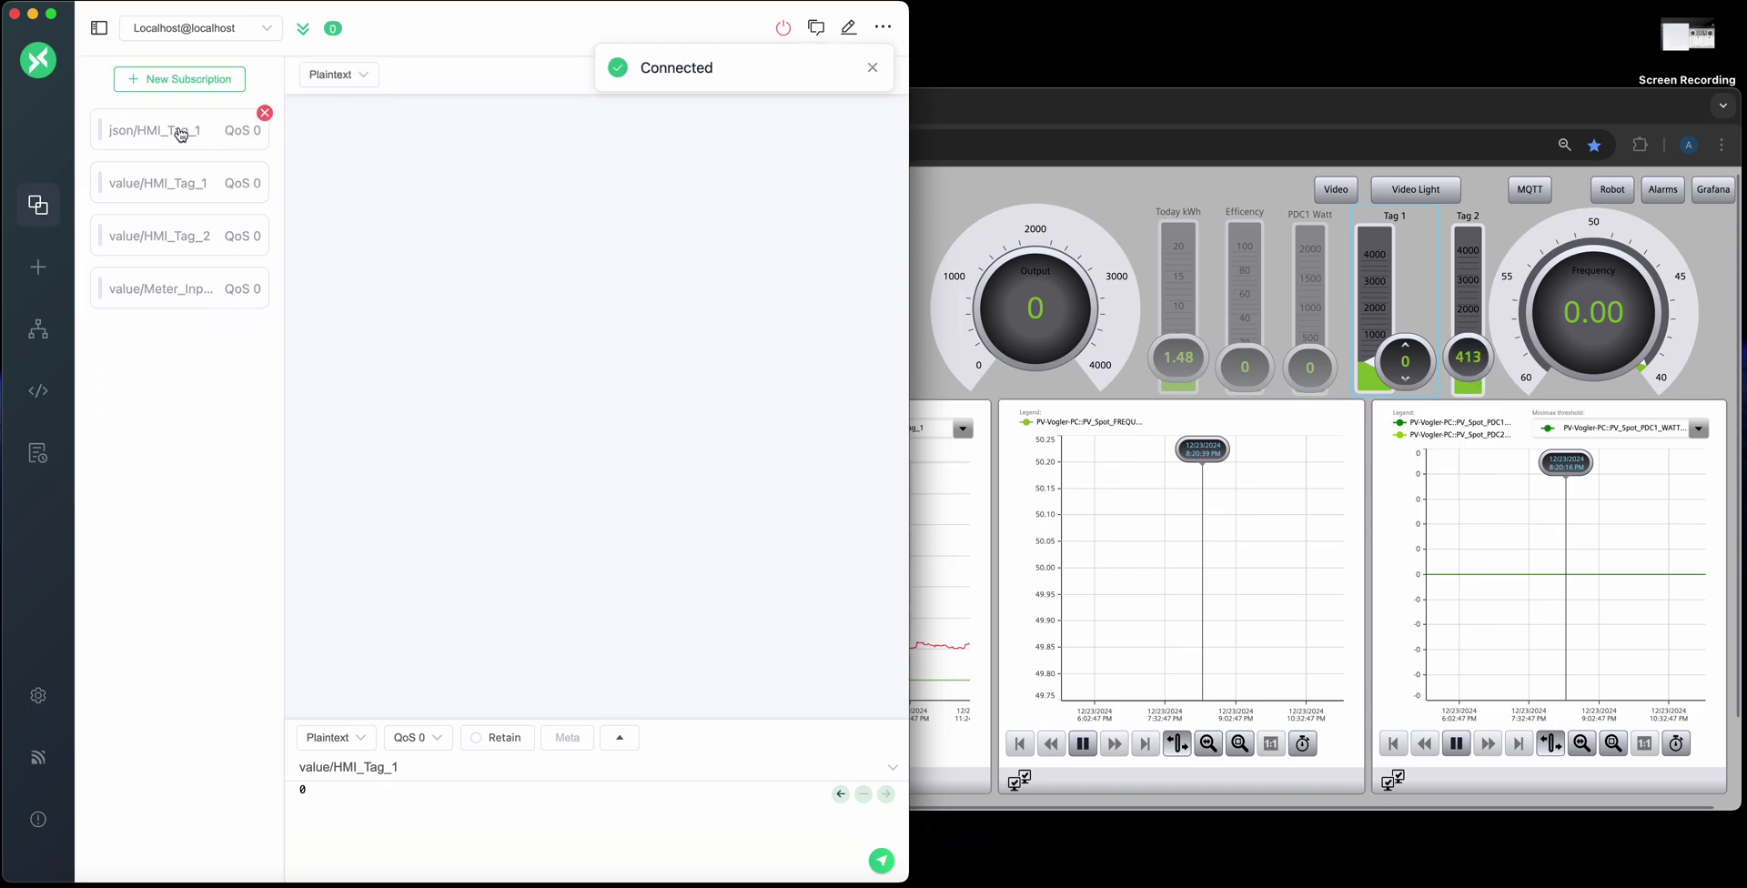
mouse_move(155, 302)
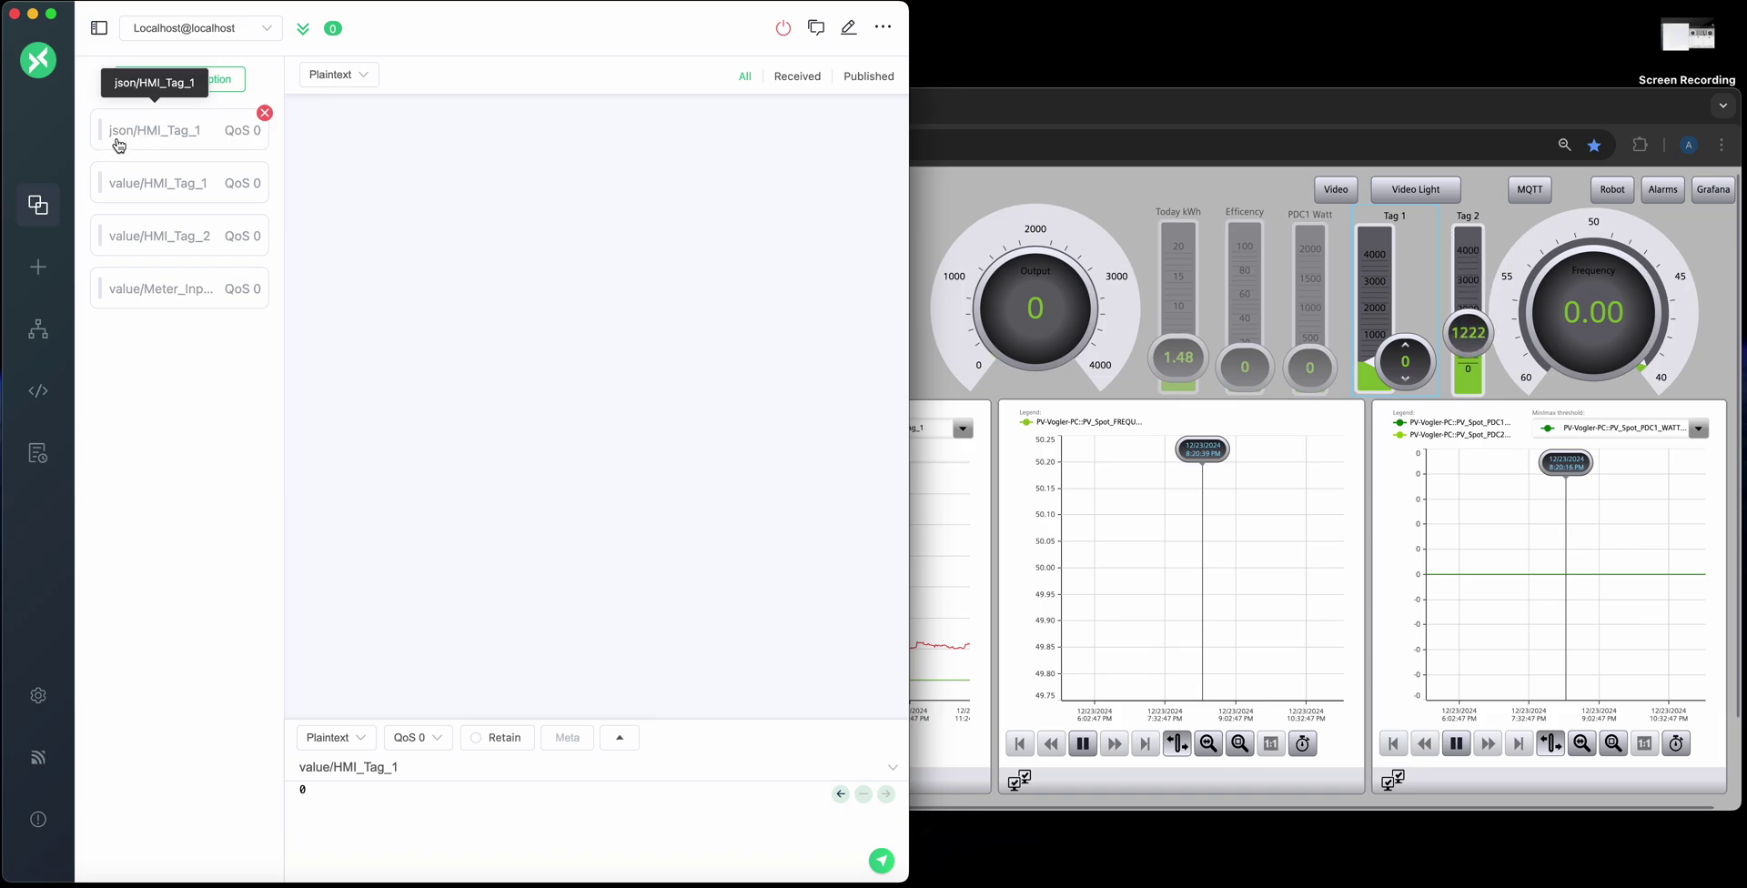
- Enable json/HMI_Tag_1 and drag the WinCC Tag 1 slider up to about 2361
right_click(162, 141)
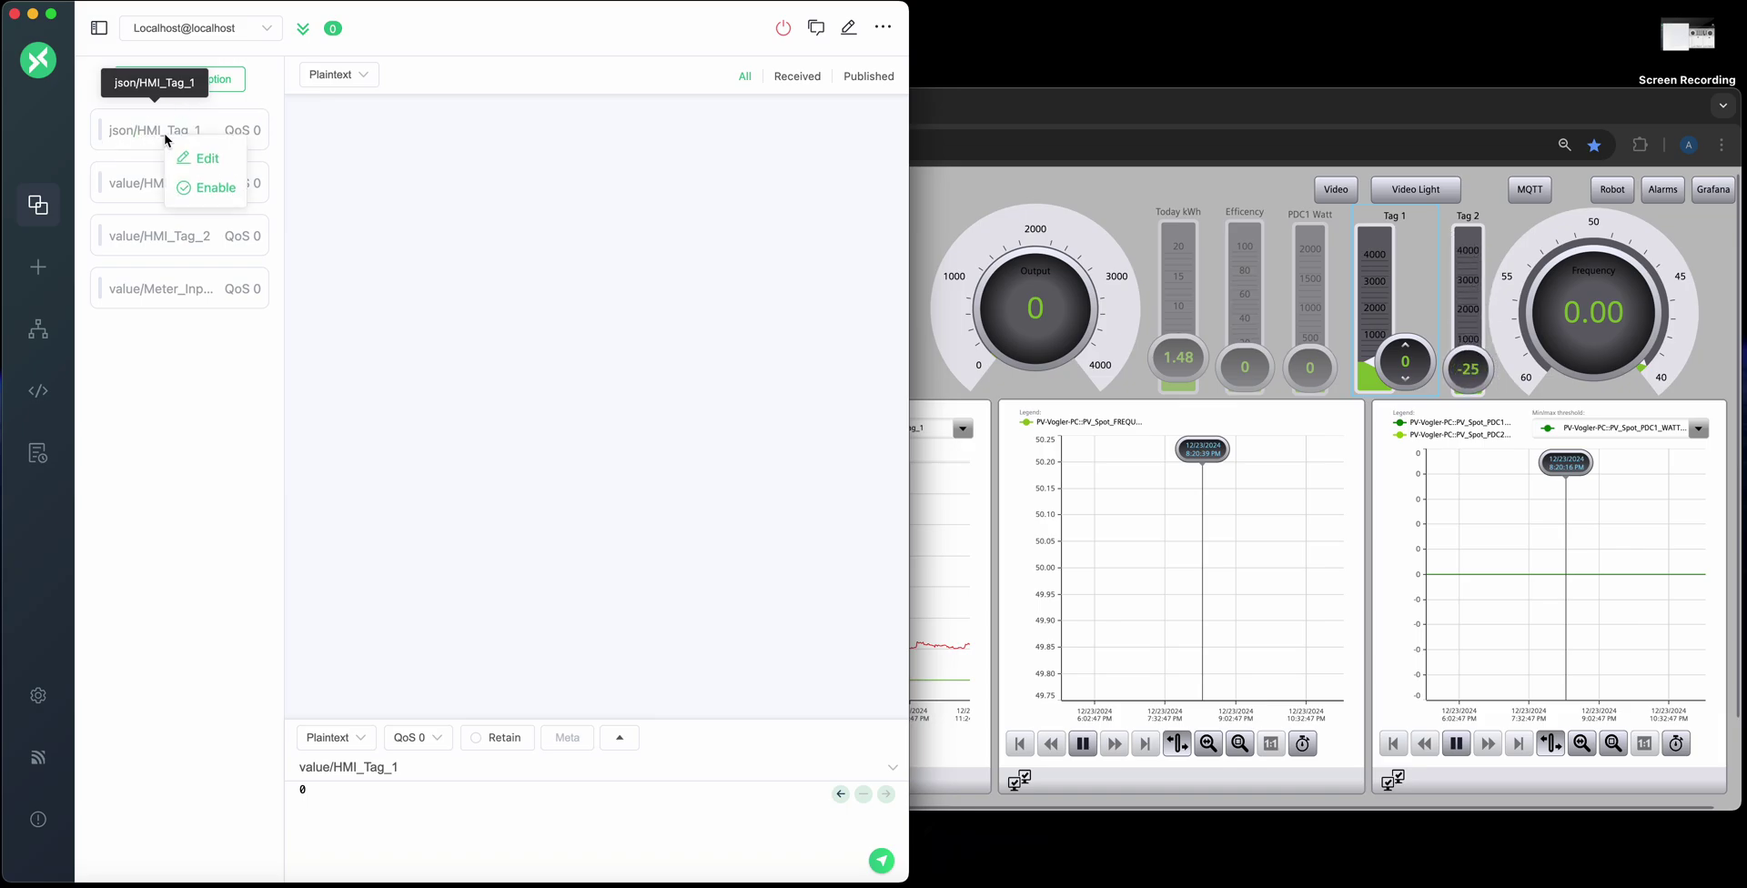
left_click(204, 185)
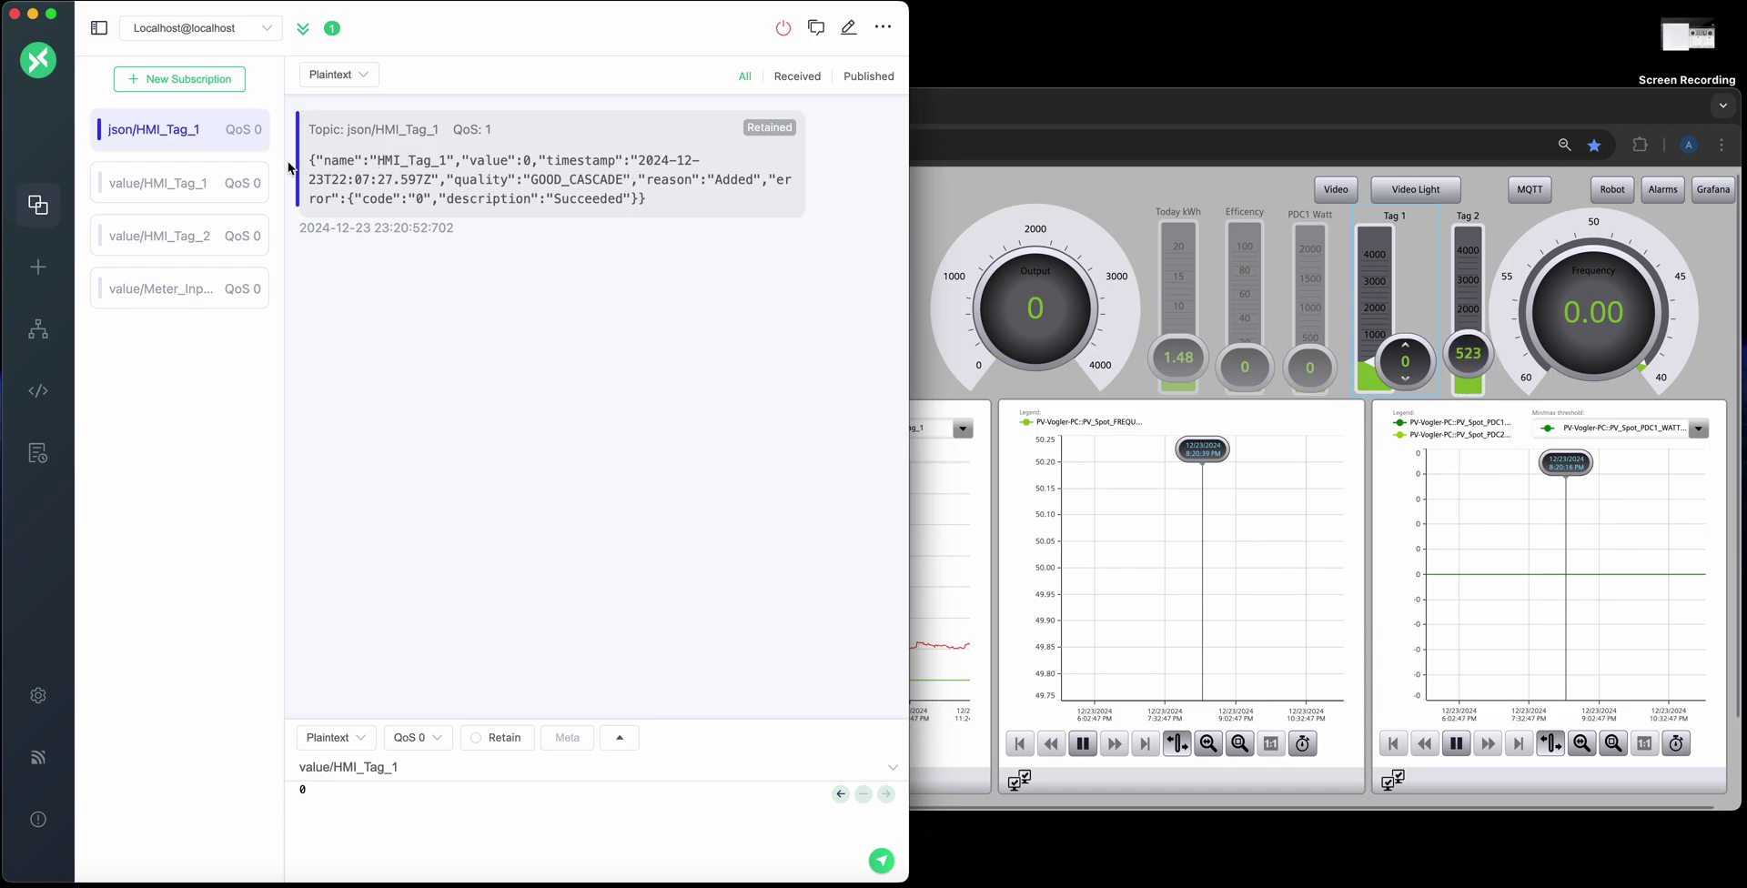
left_click(1409, 112)
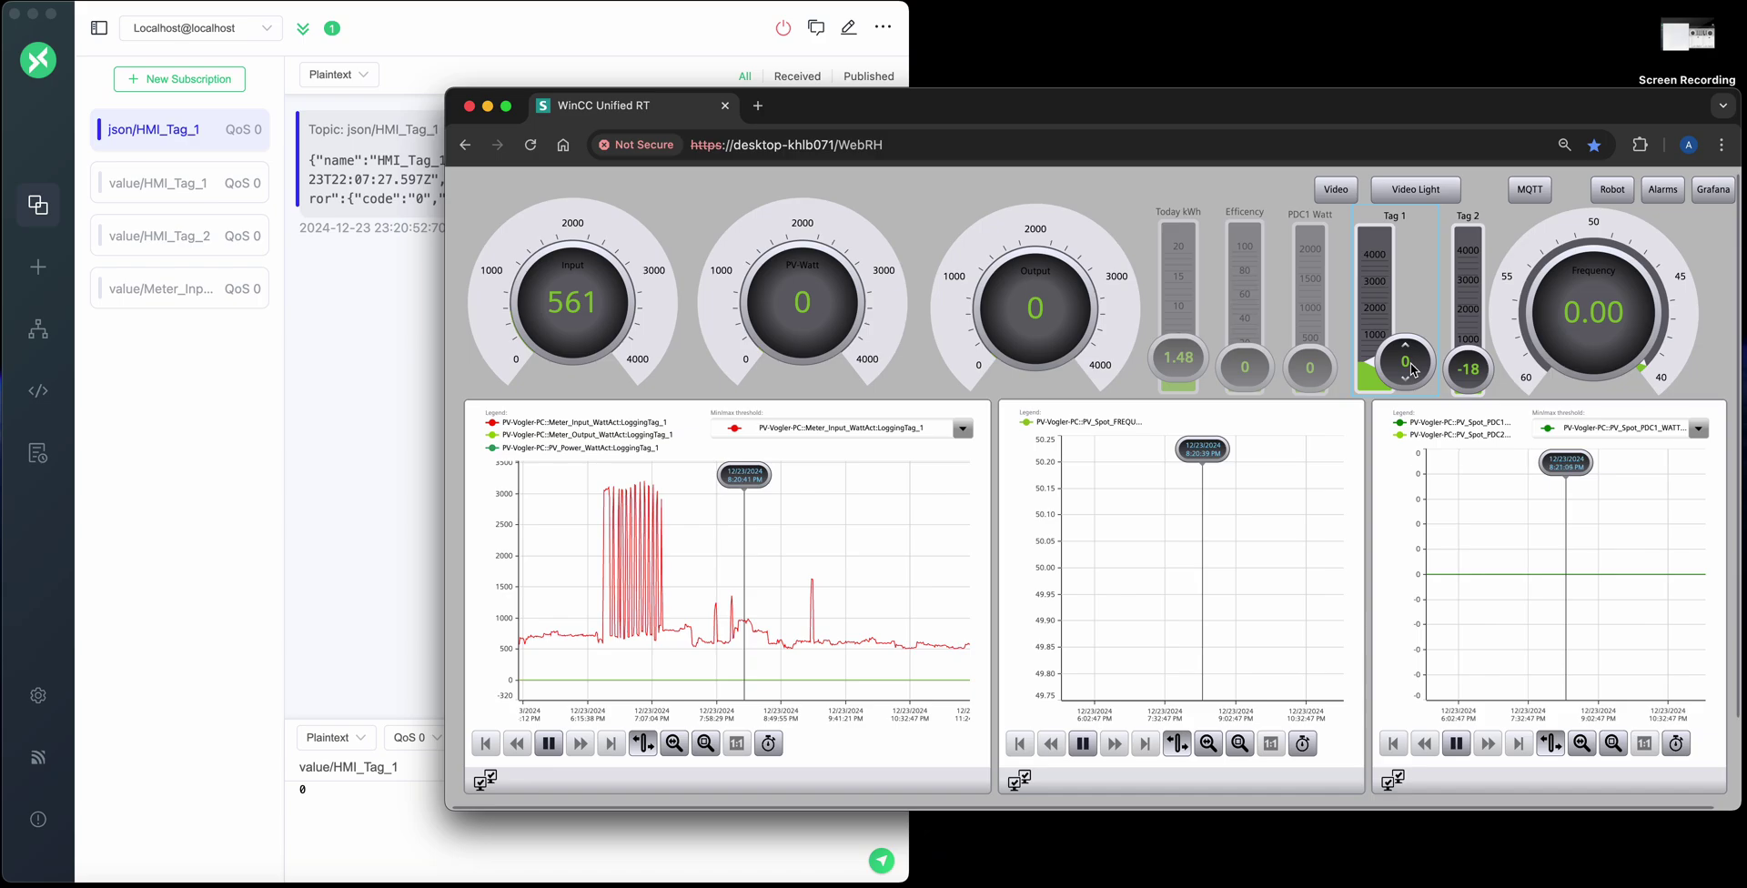
left_click_drag(1077, 113, 1289, 106)
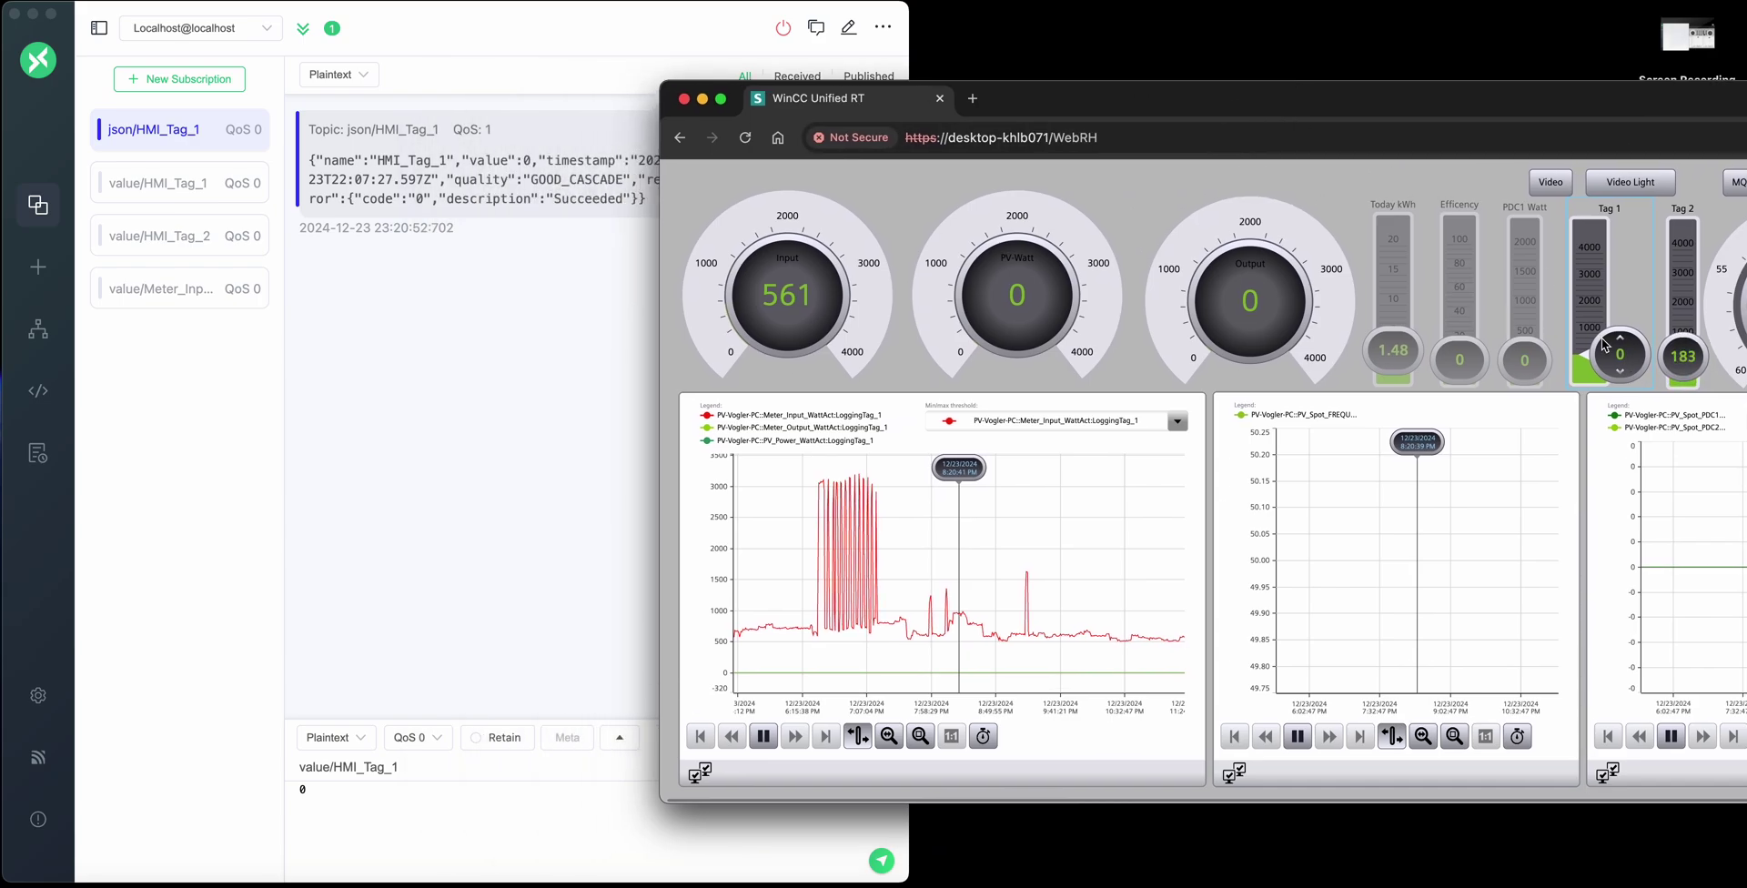
left_click_drag(1616, 359, 1620, 334)
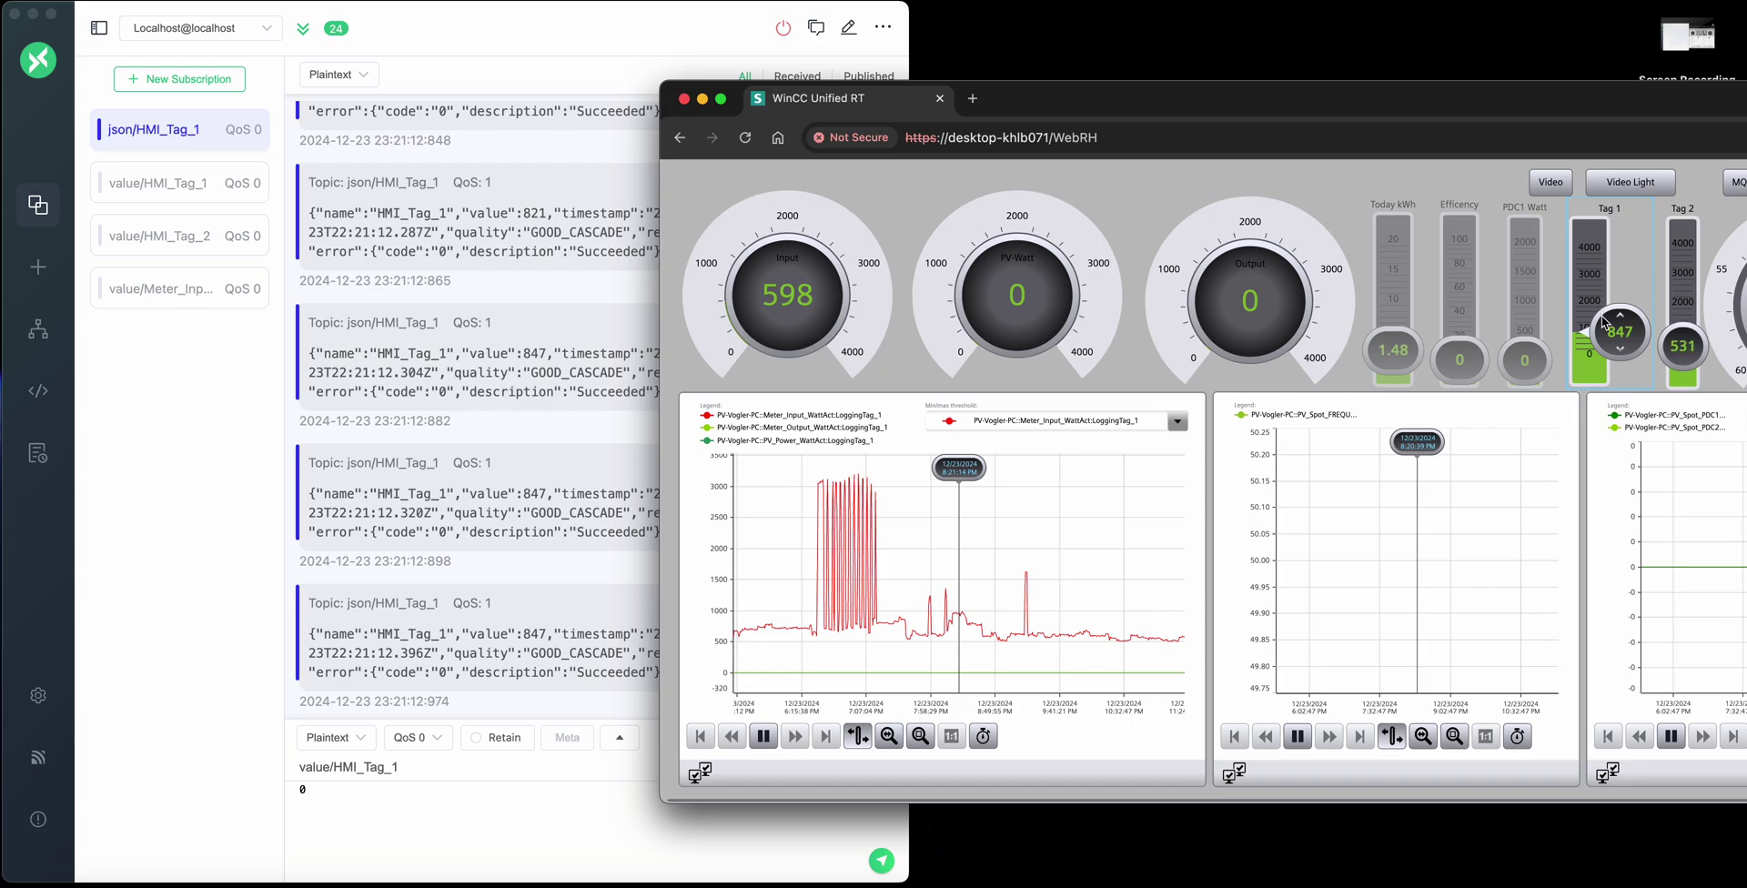
left_click_drag(1611, 335, 1624, 292)
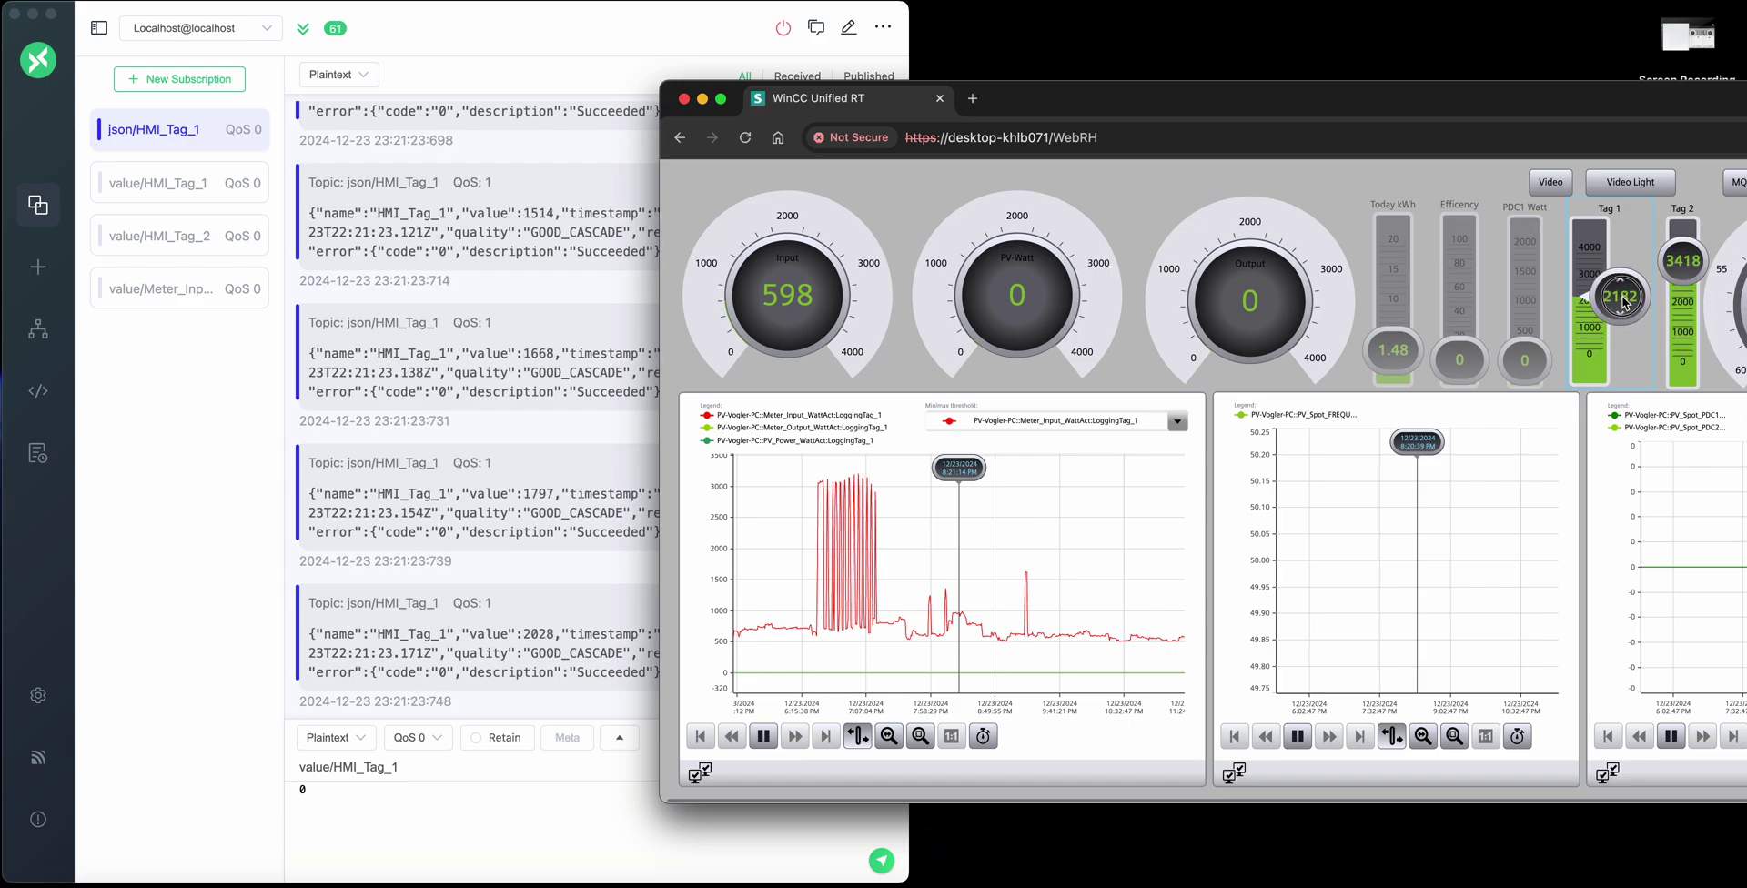
- Disable the json/HMI_Tag_1 subscription in MQTTX
left_click(521, 41)
right_click(183, 129)
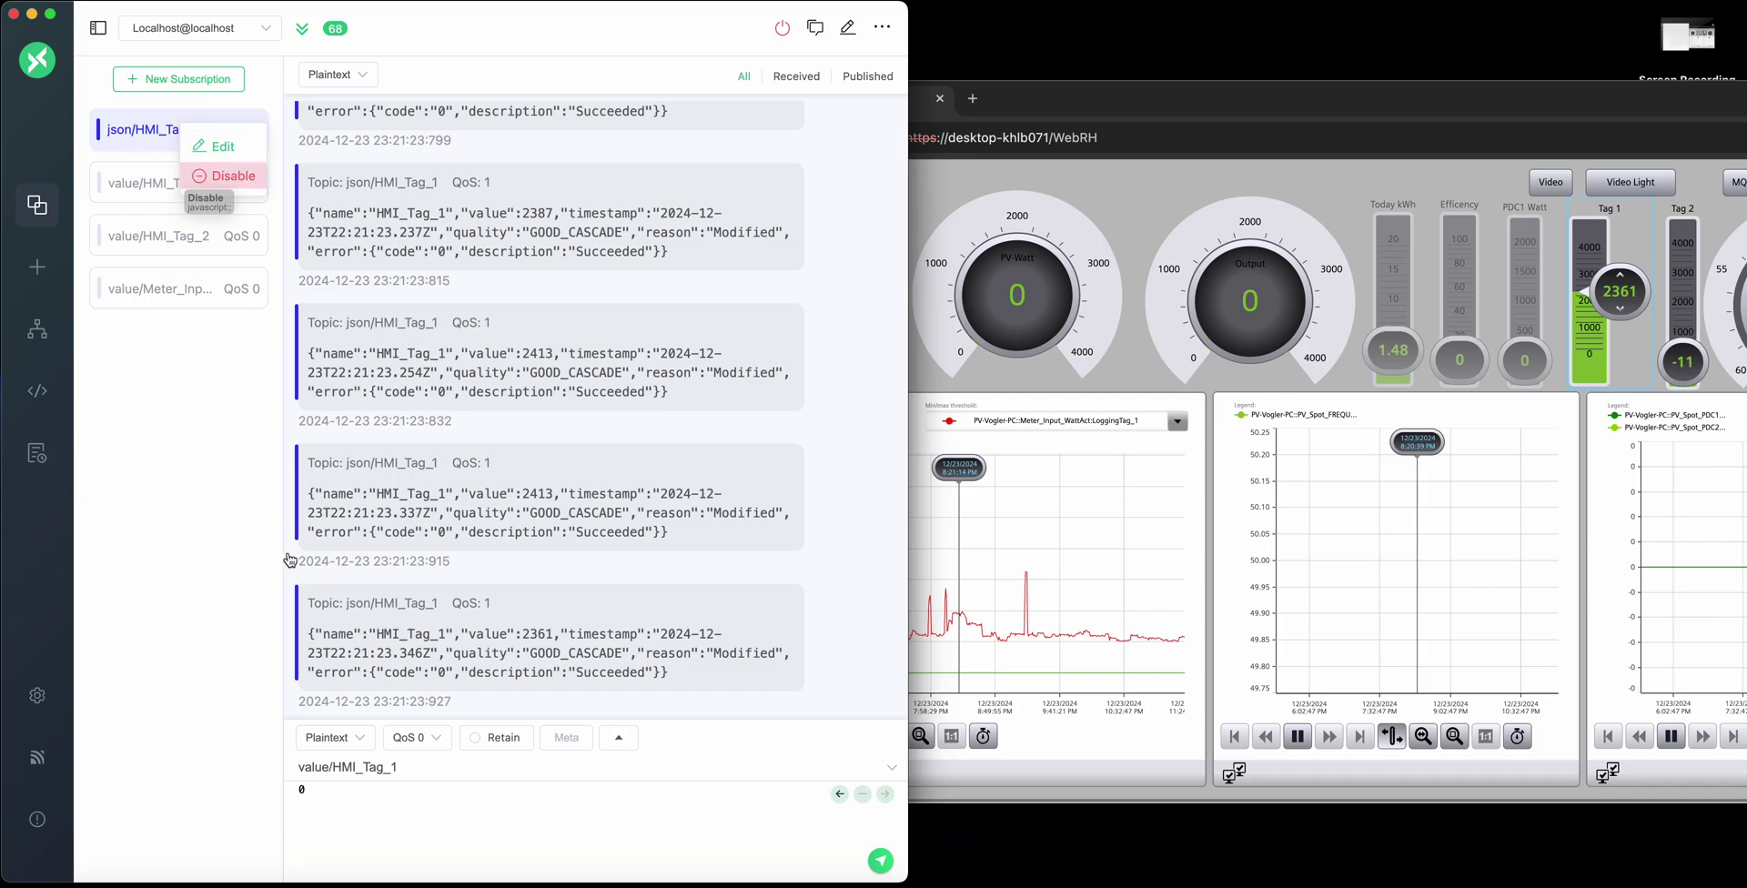
left_click_drag(223, 175, 219, 189)
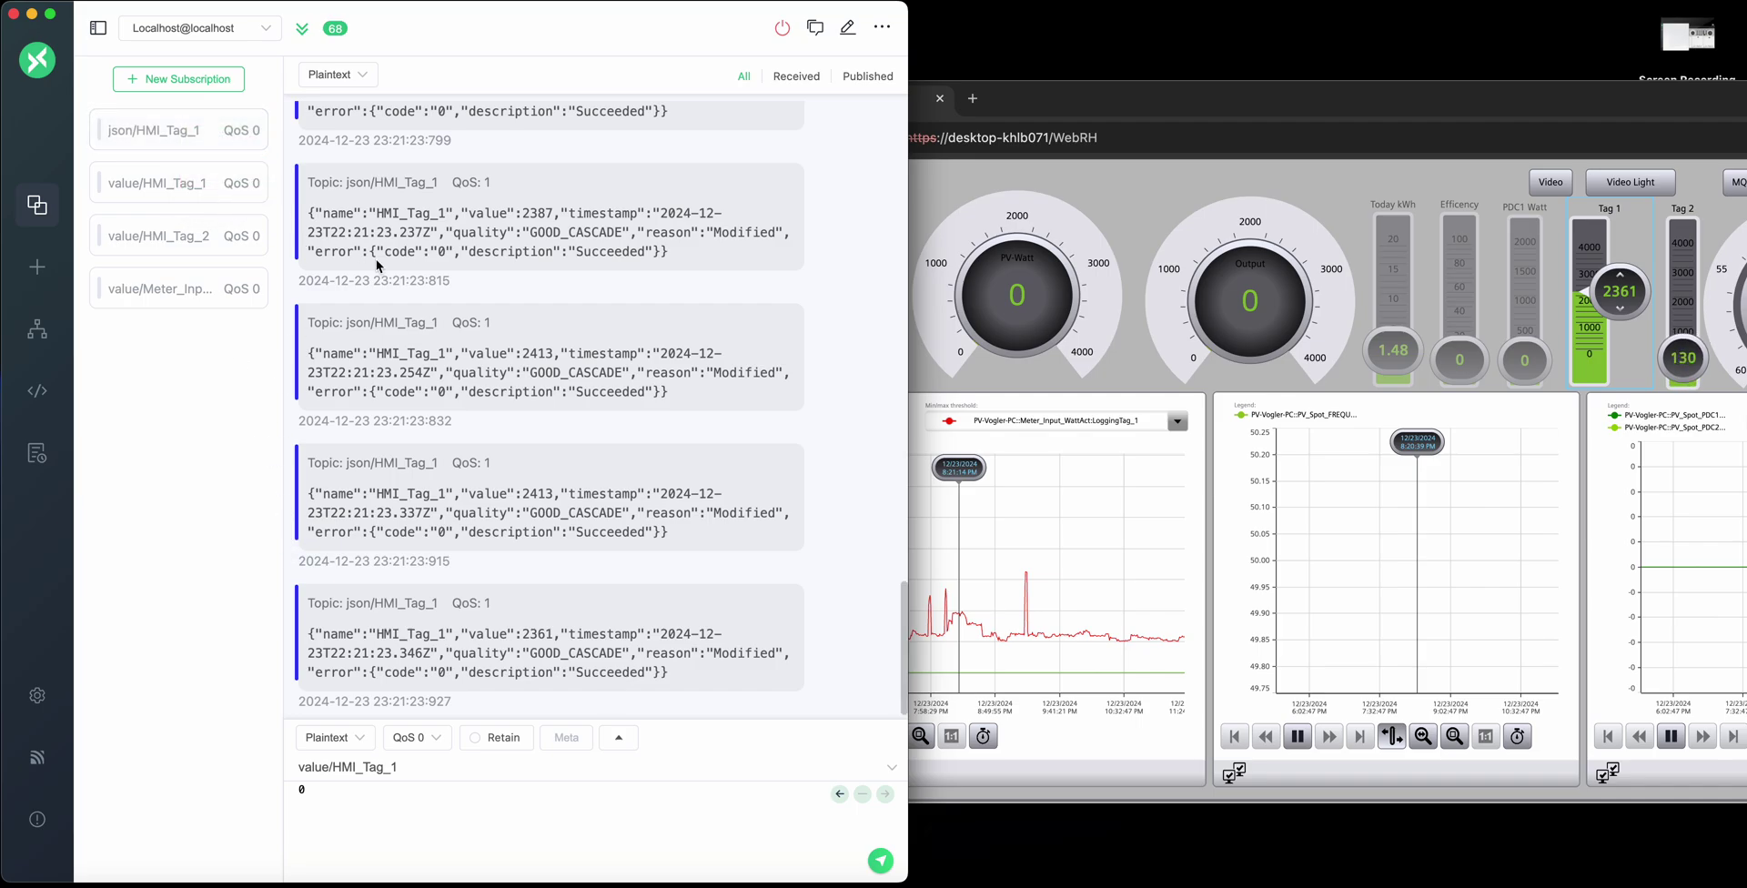
- Enable value/HMI_Tag_1 and move the WinCC Tag 1 slider, streaming plain values up to 3131
left_click(124, 180)
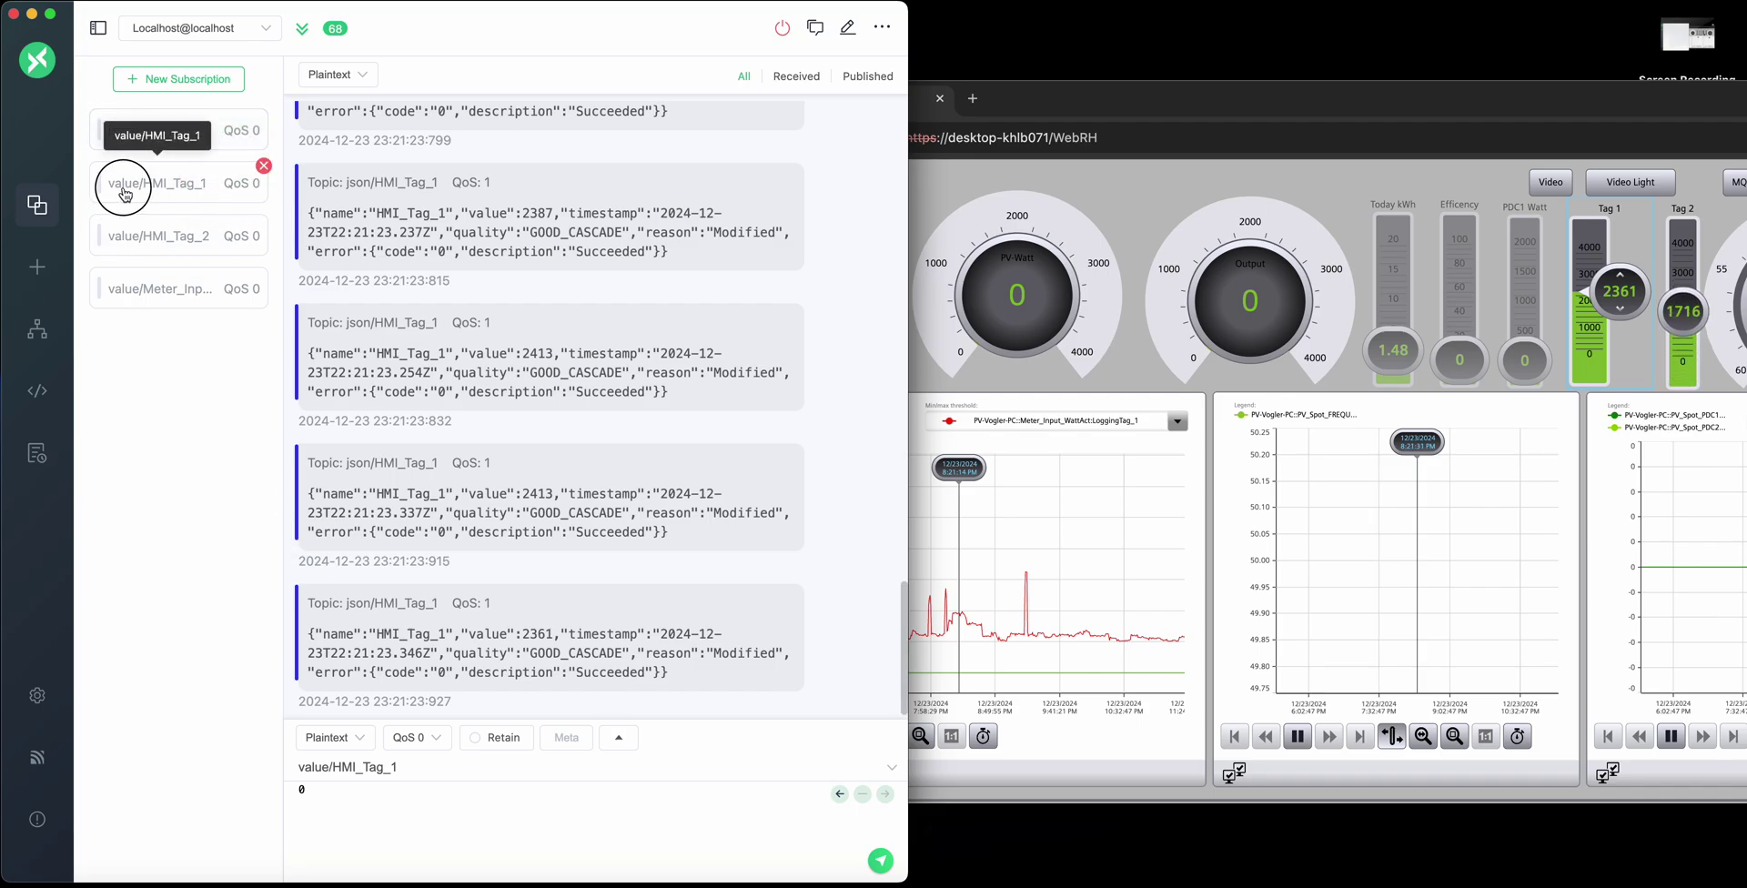
right_click(150, 193)
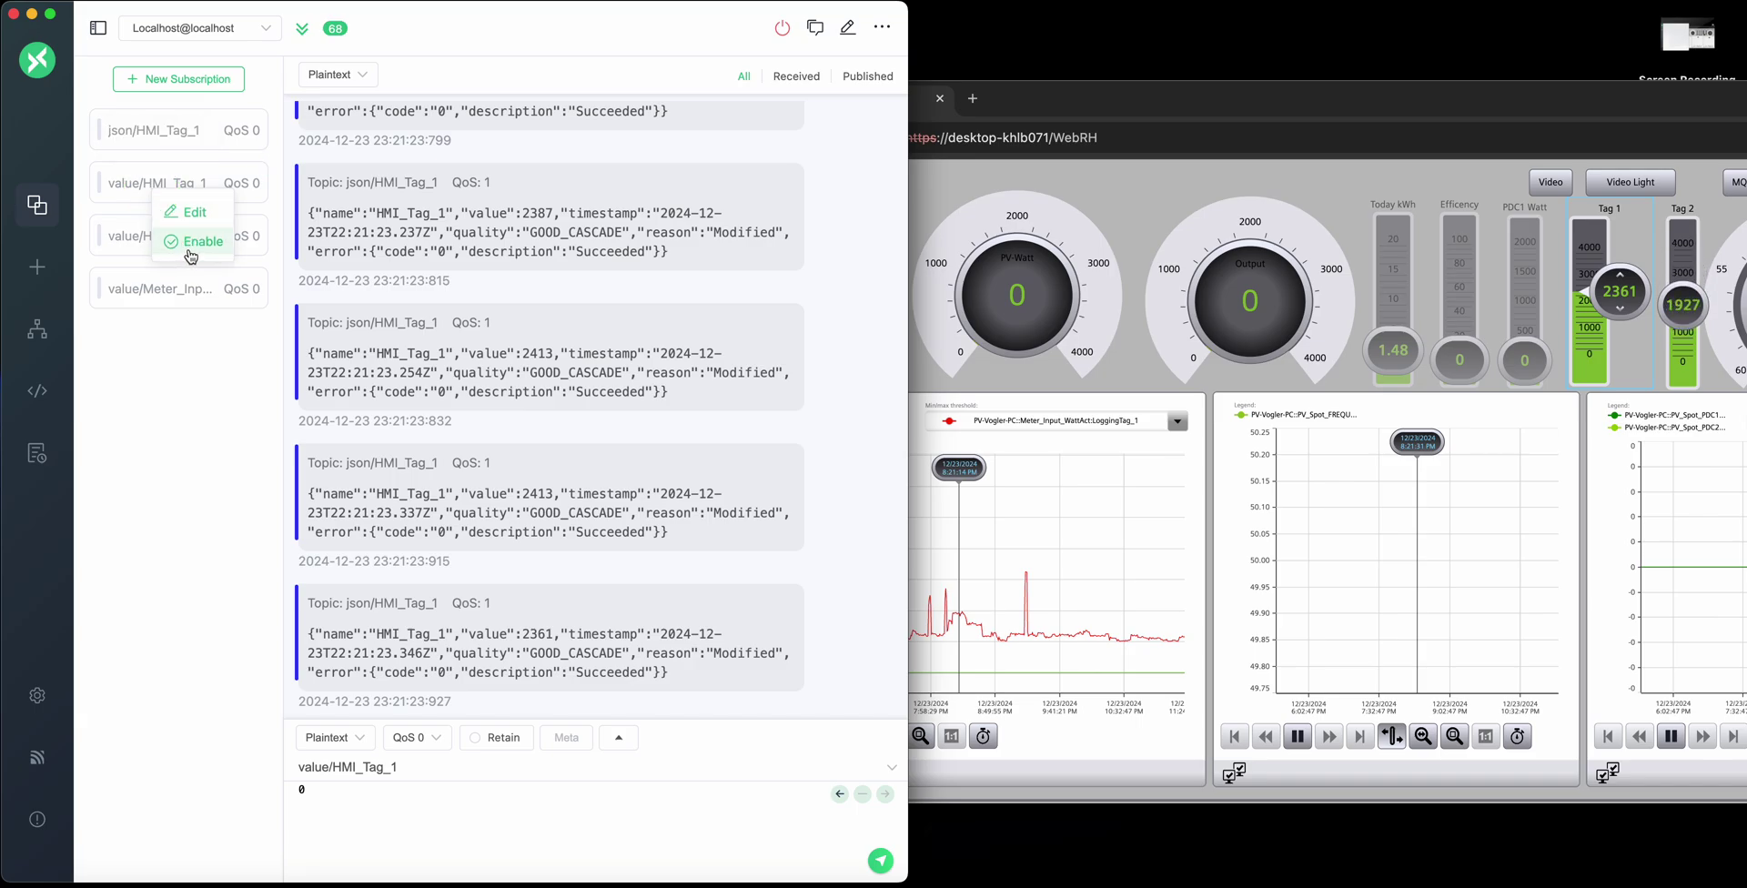
left_click(194, 241)
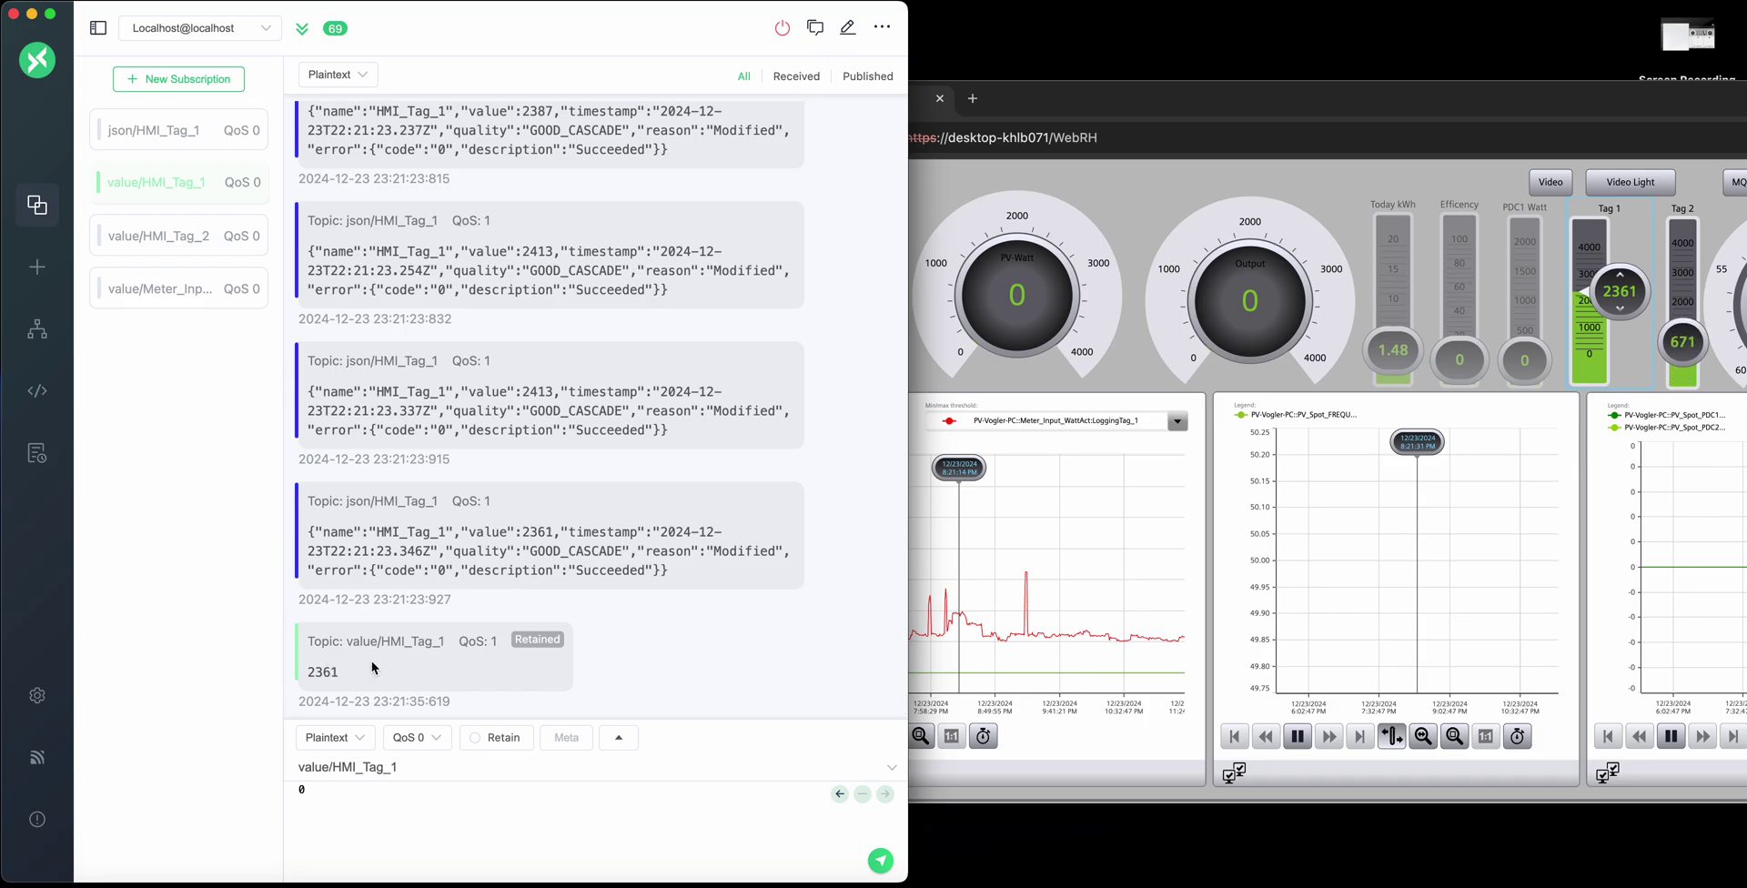
mouse_move(1622, 289)
left_mouse_down()
mouse_move(1621, 336)
mouse_move(1620, 270)
left_mouse_up()
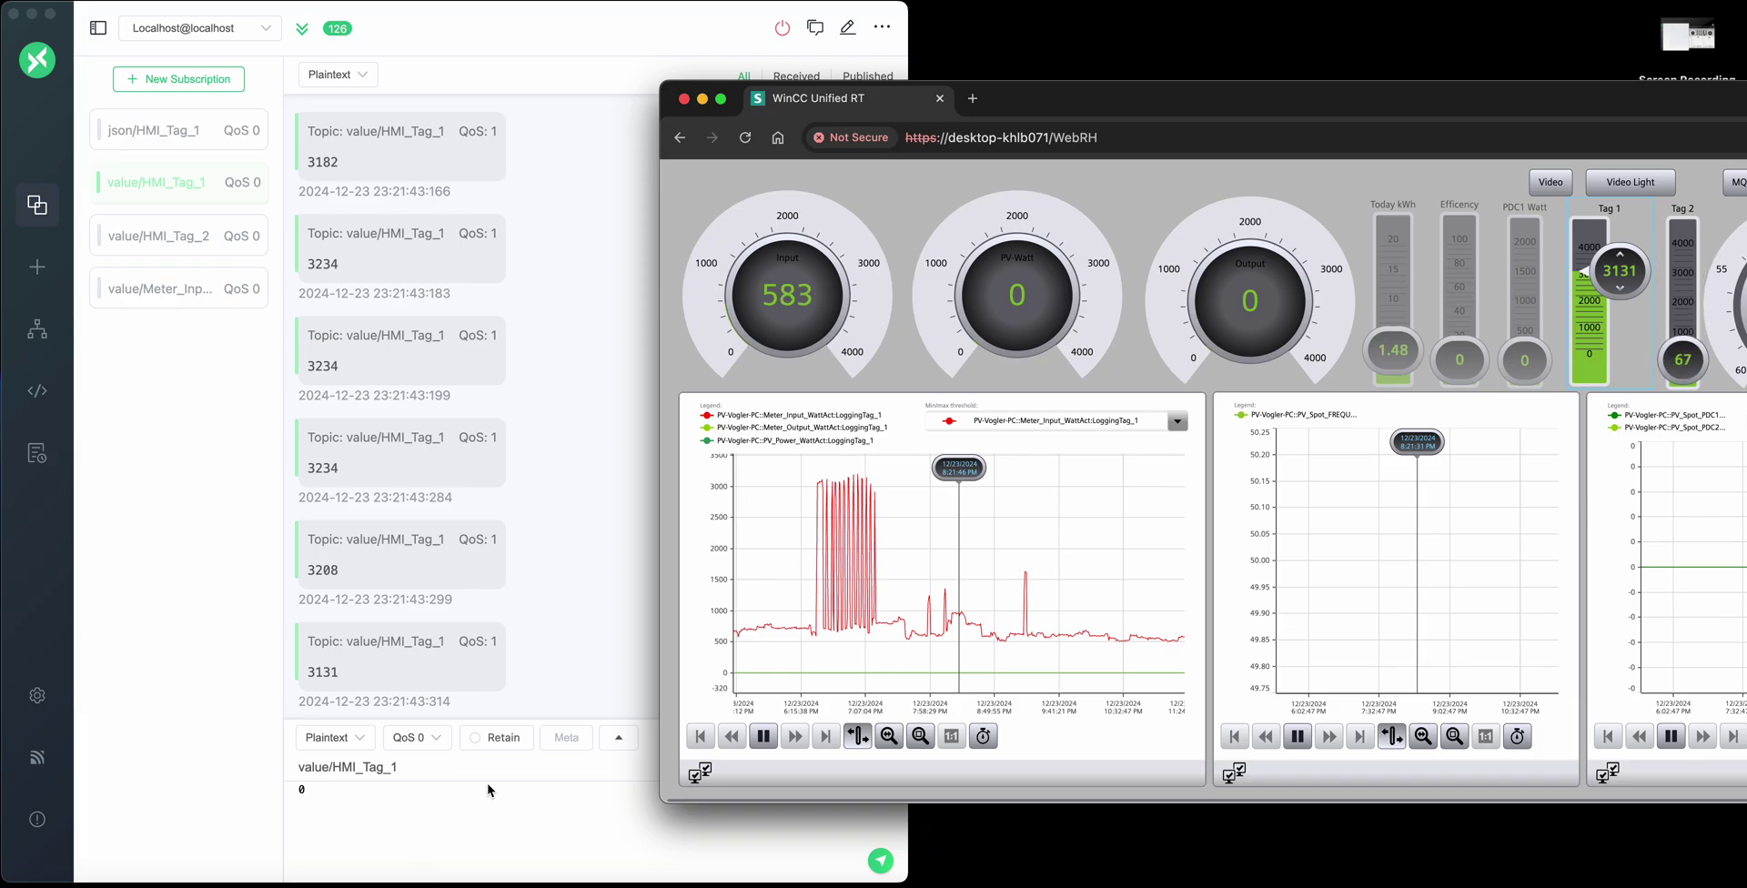
- Publish 0, then 1000, to value/HMI_Tag_1 so WinCC Tag 1 ends at 1000
left_click(363, 801)
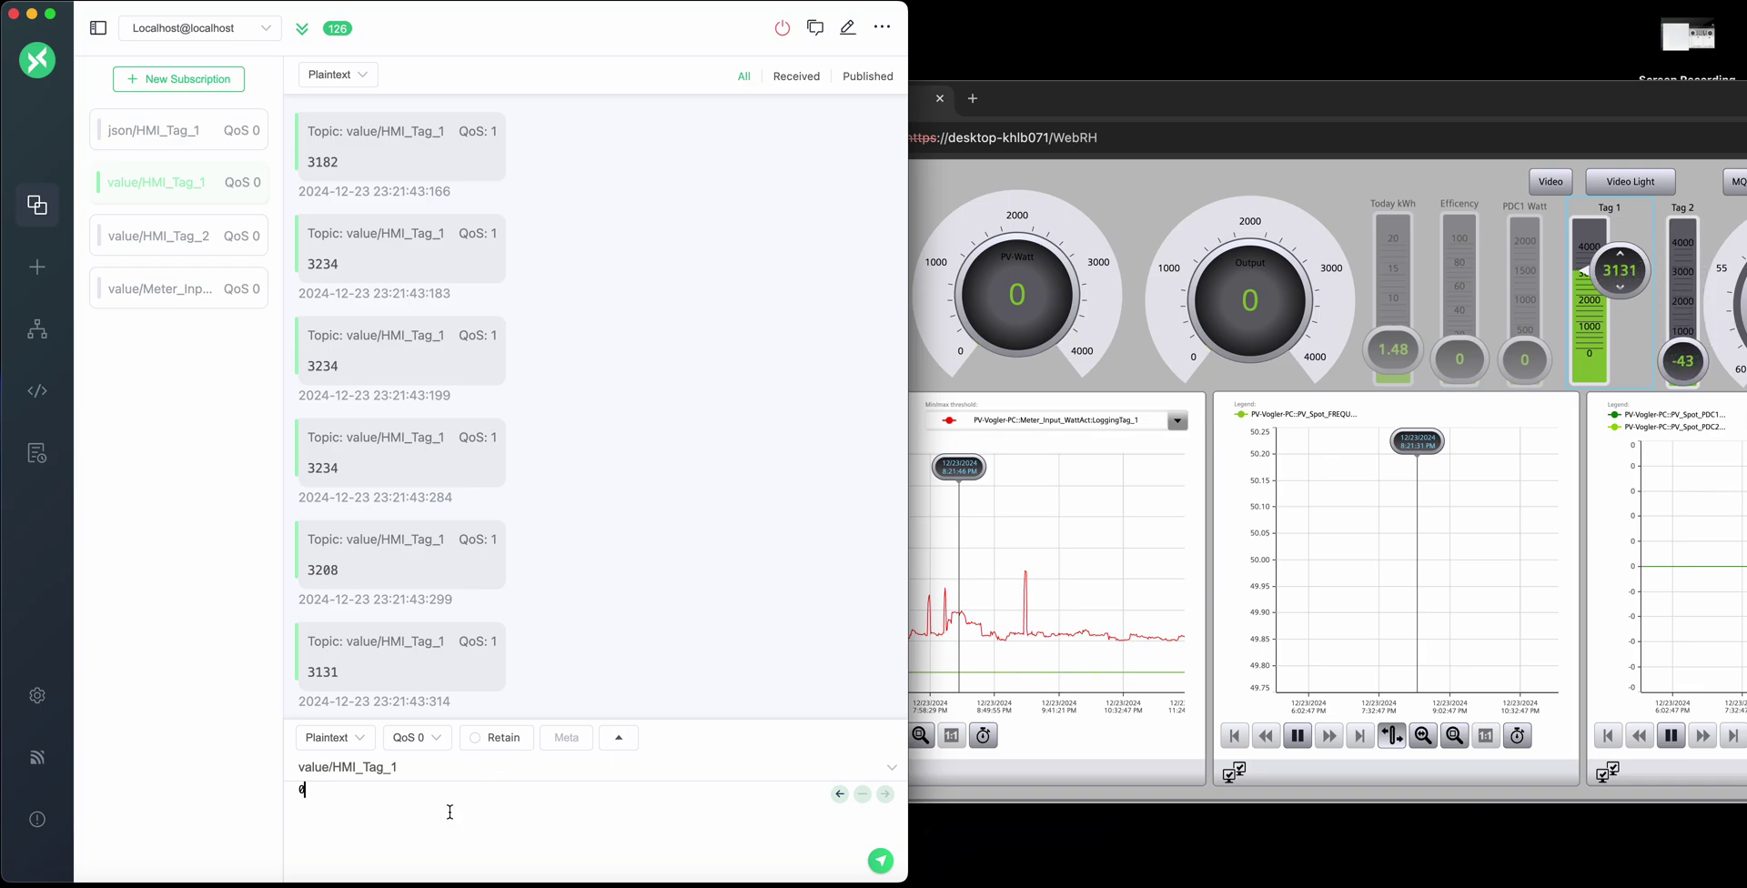
left_click(880, 860)
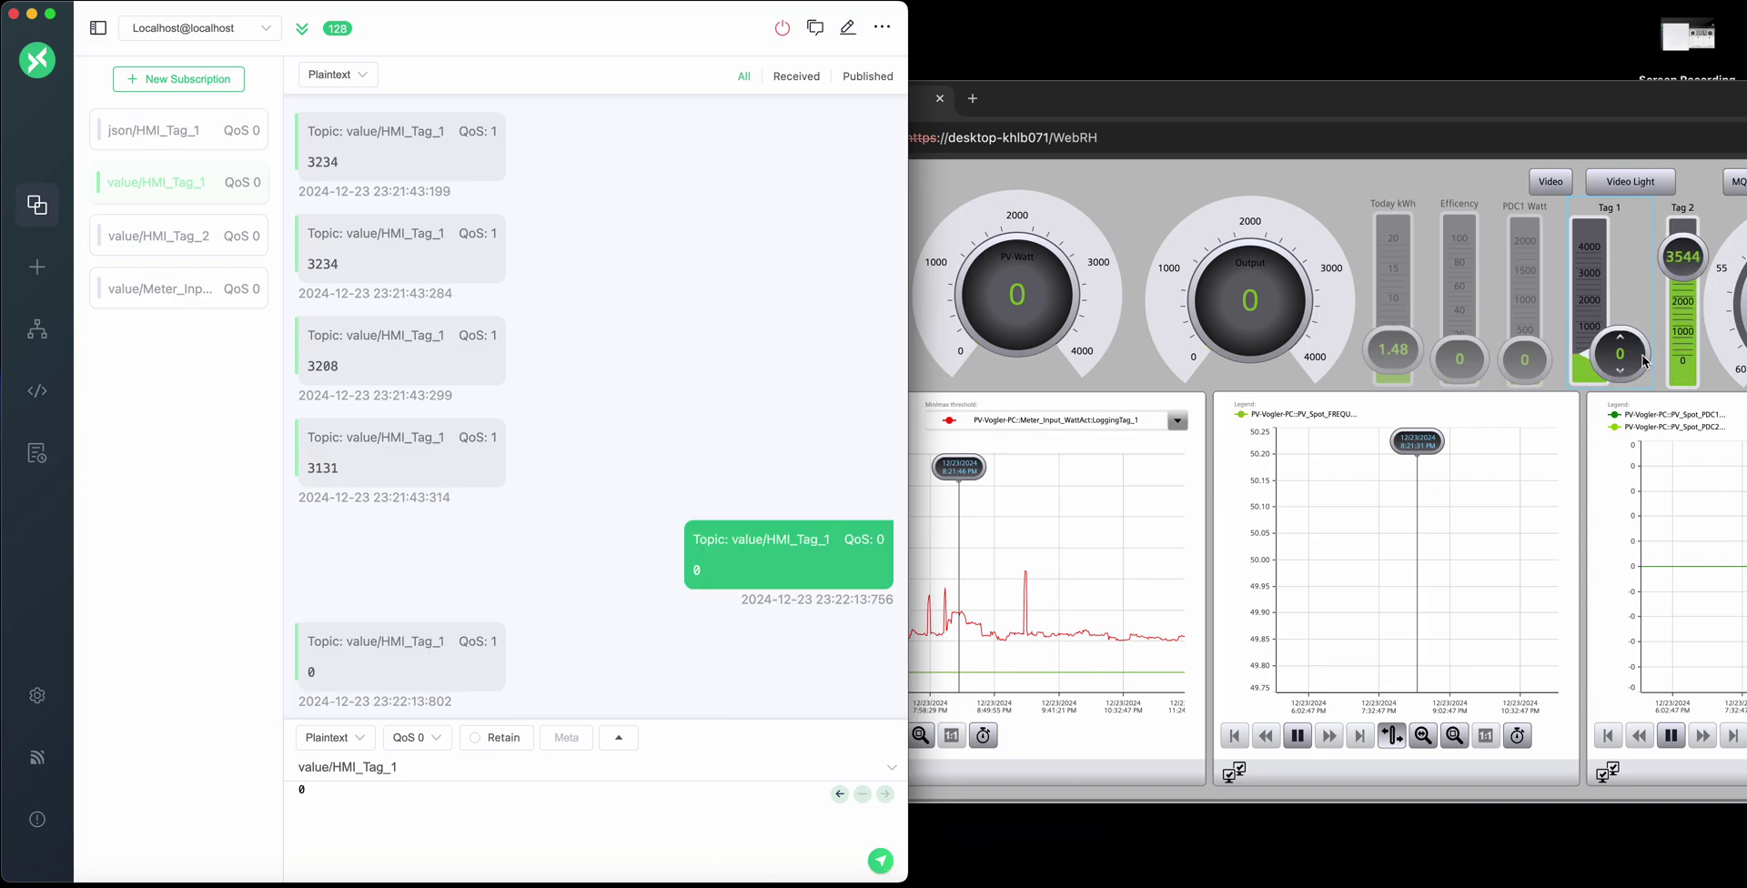
double_click(513, 804)
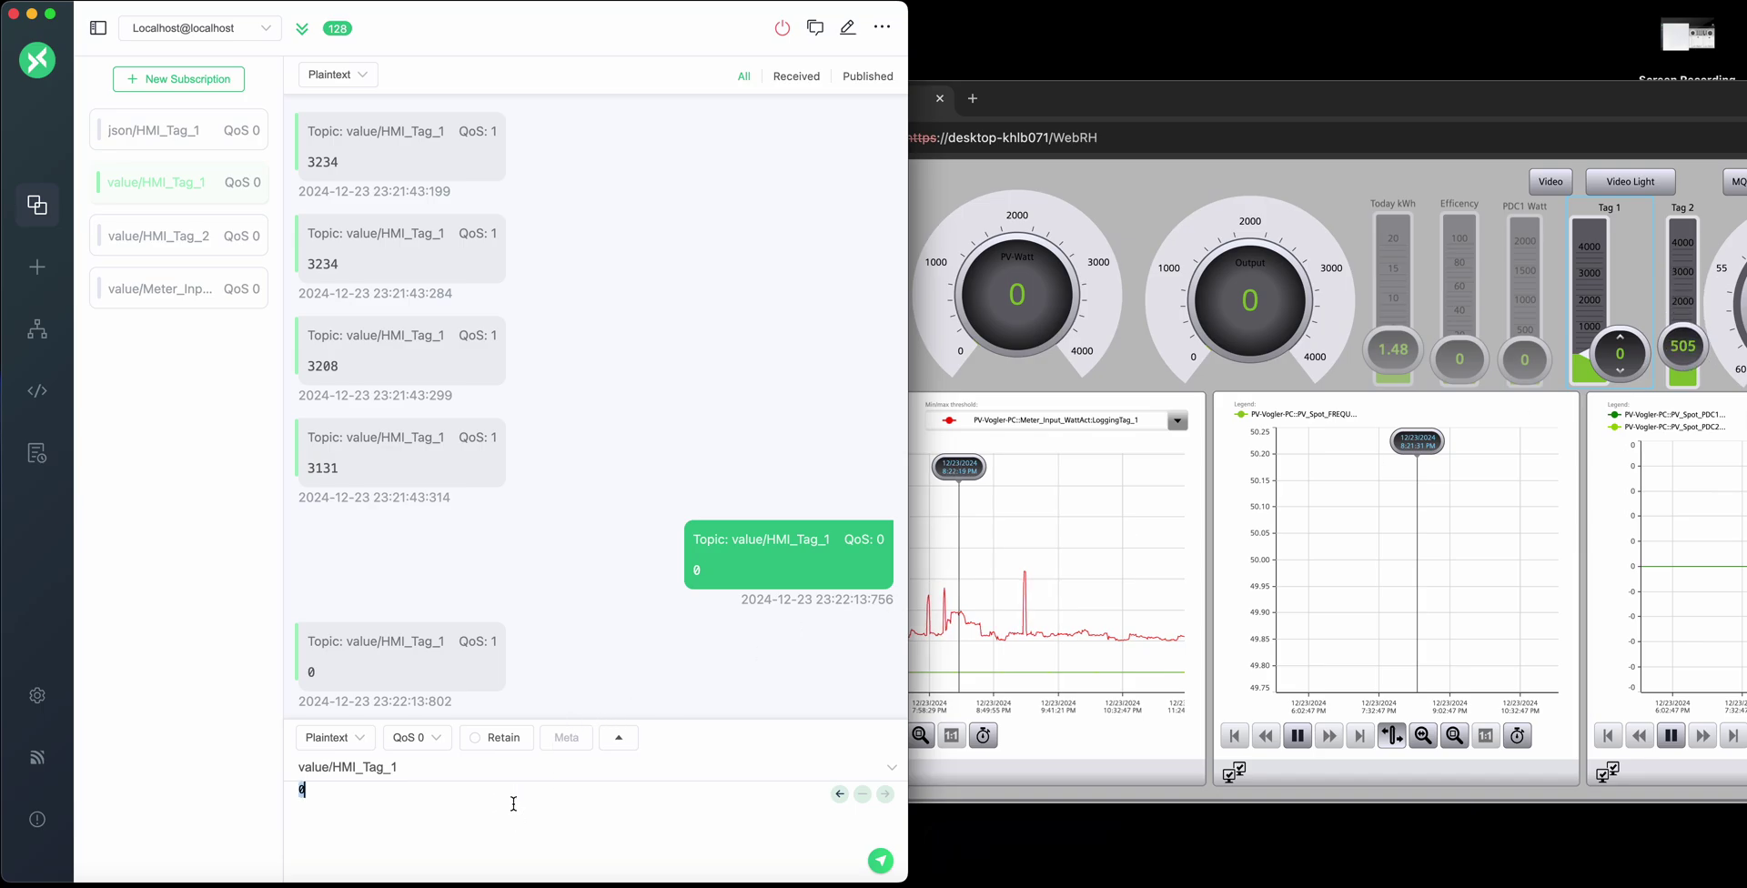
type("1000")
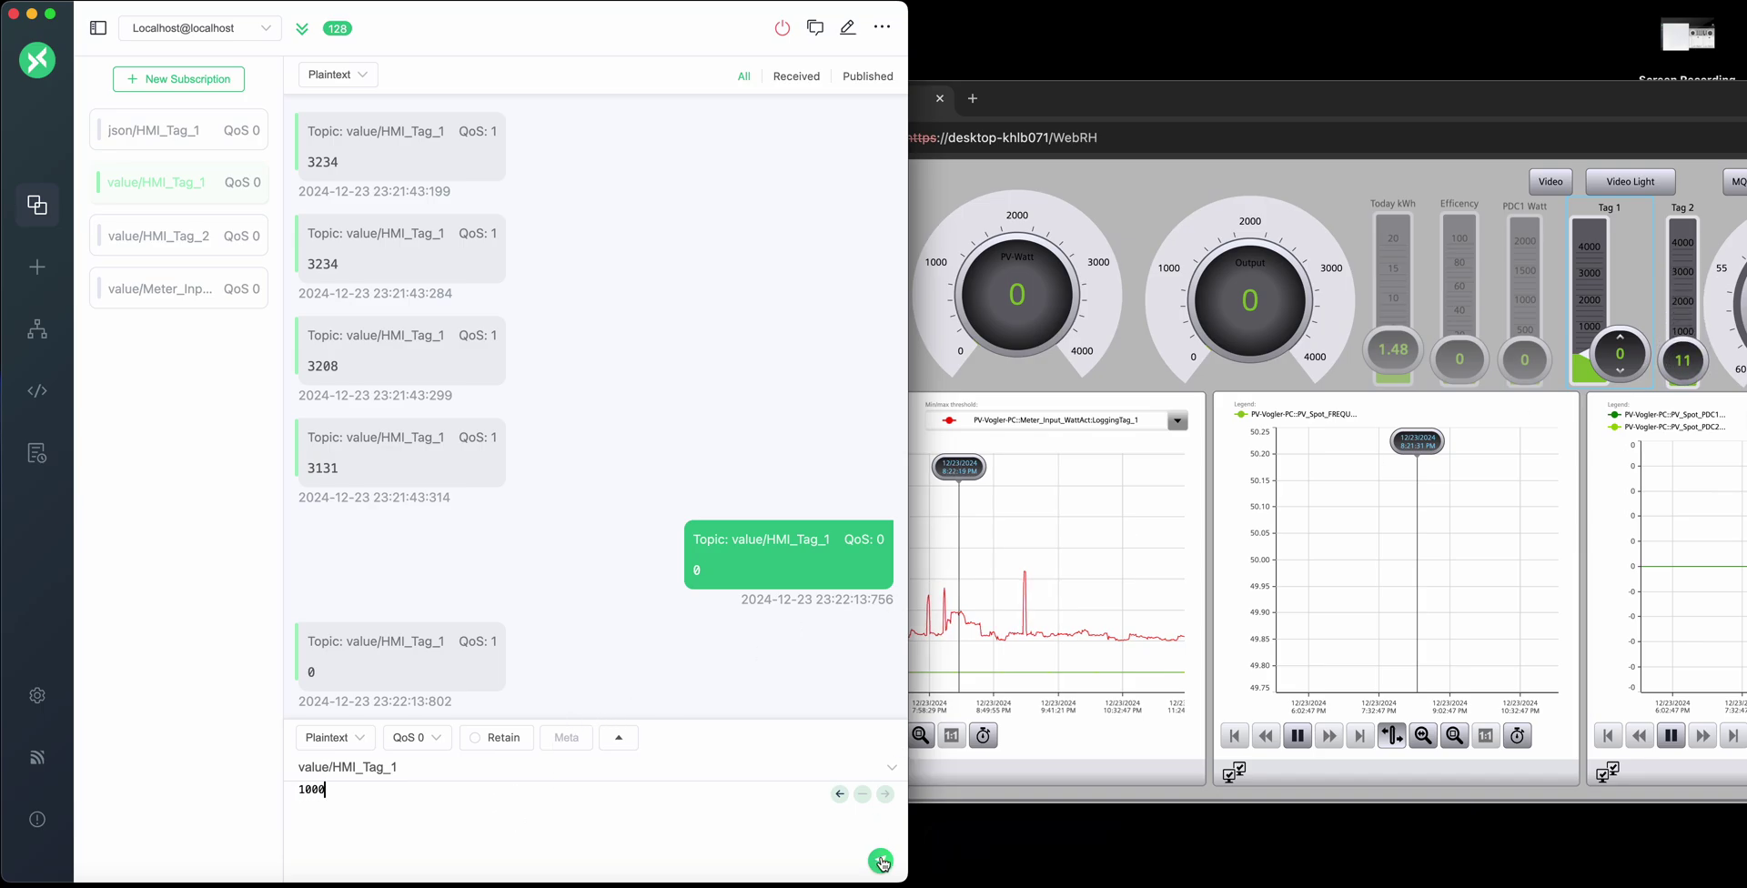
left_click(880, 860)
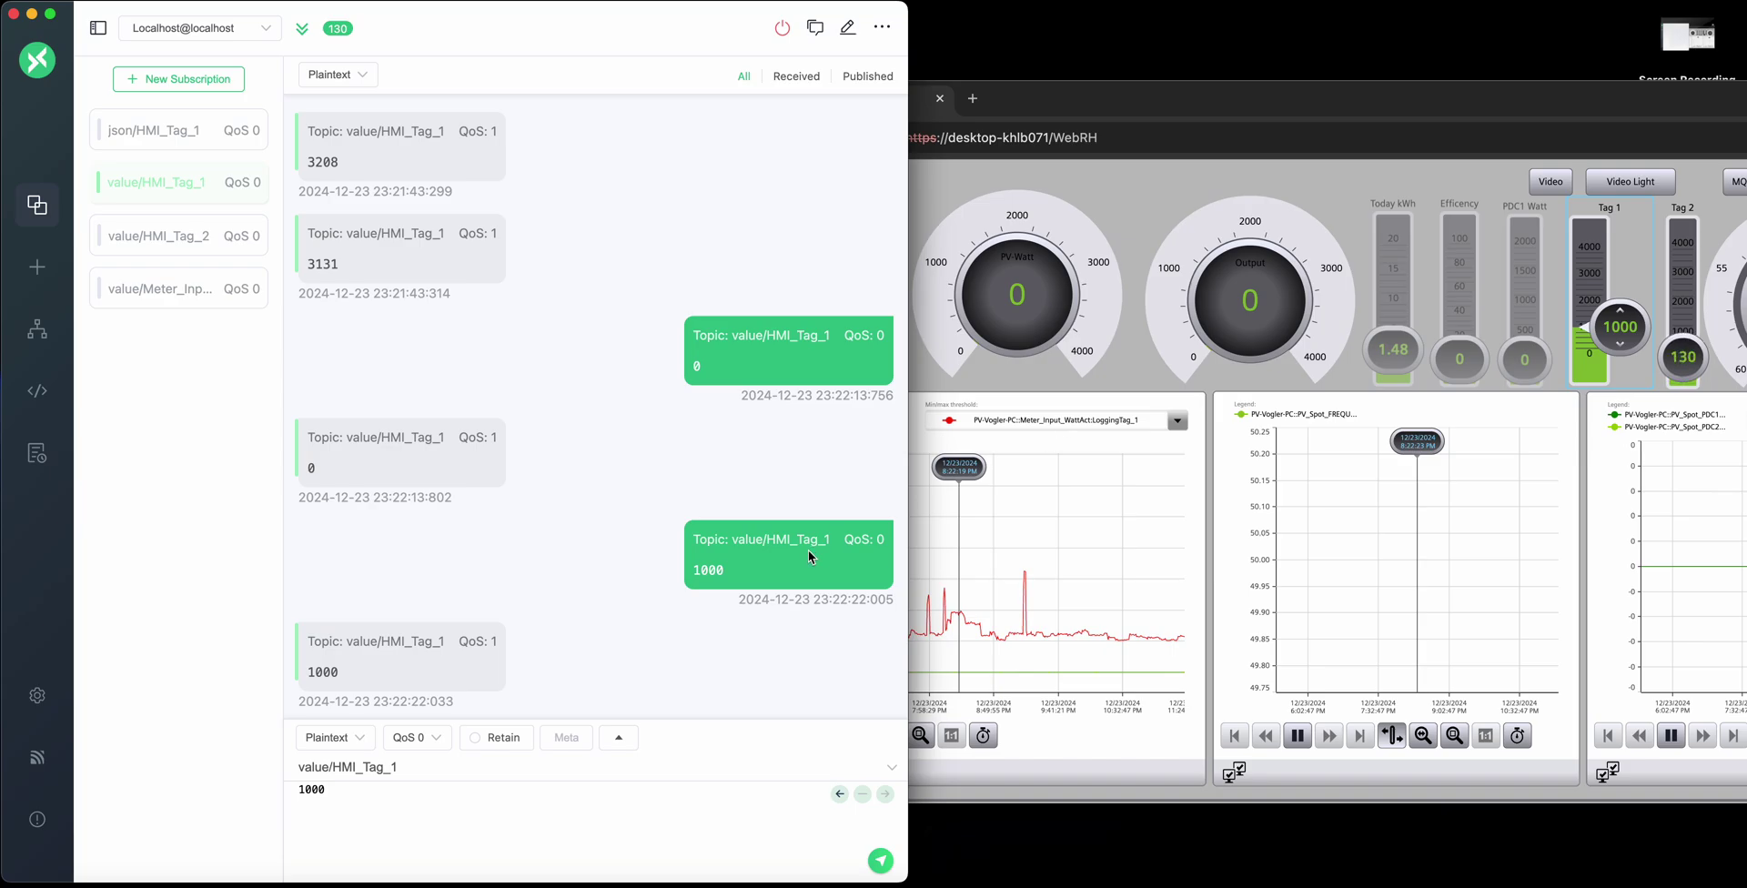
- Disable value/HMI_Tag_1 and enable value/HMI_Tag_2 to receive Tag 2 updates
right_click(182, 187)
left_click(218, 242)
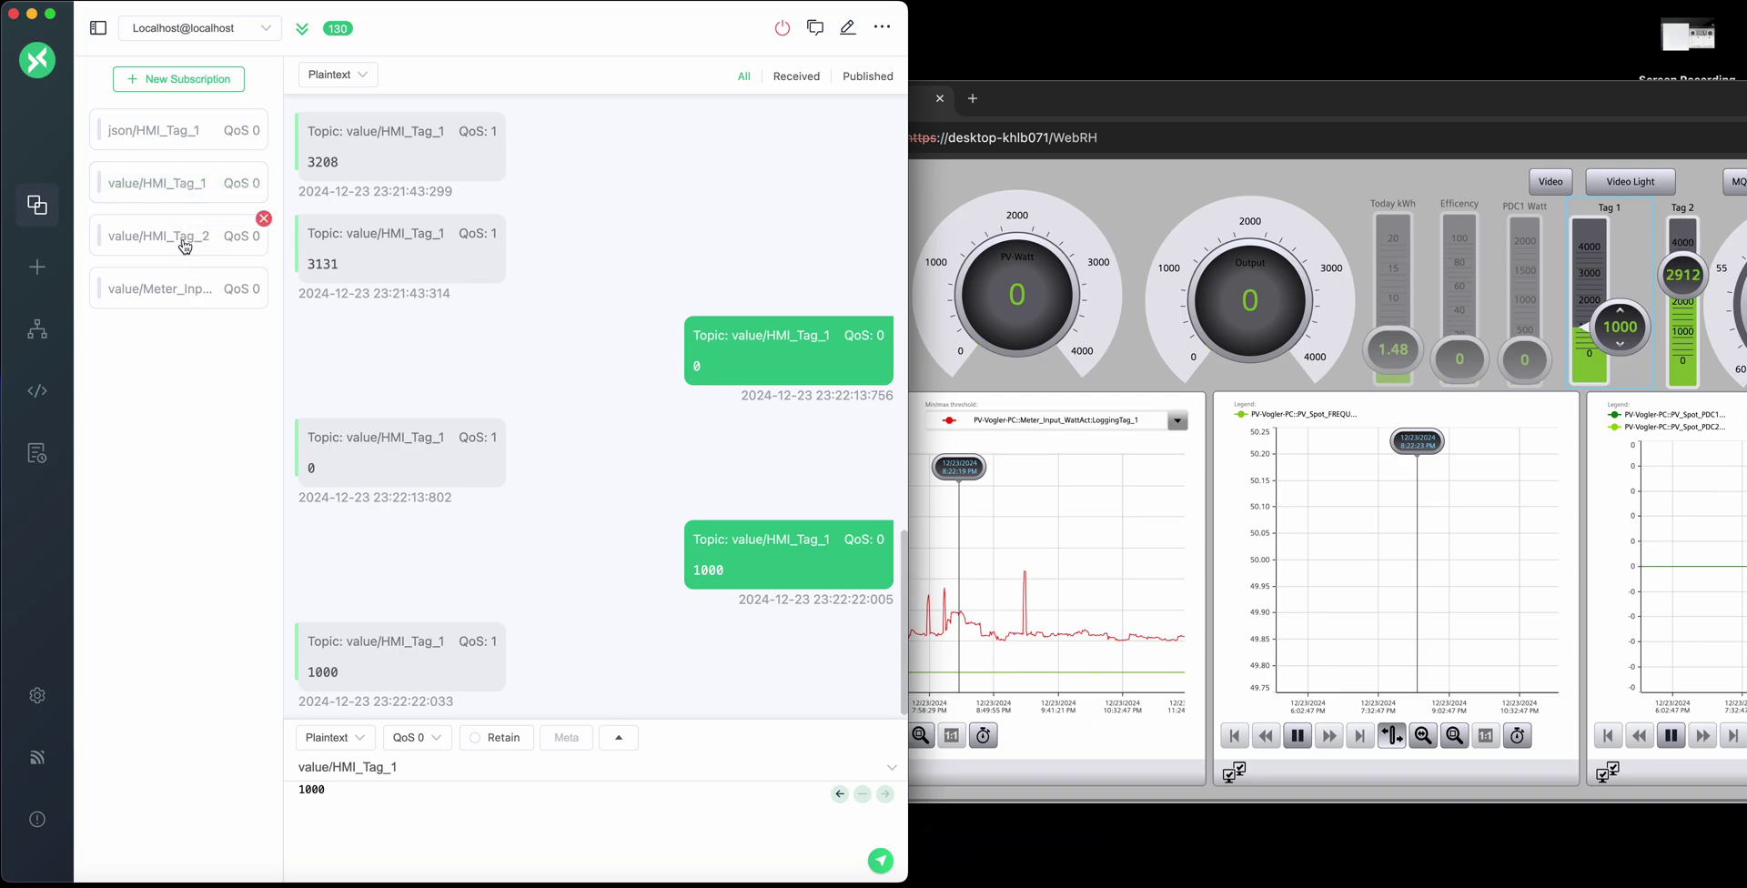
right_click(185, 237)
left_click(219, 287)
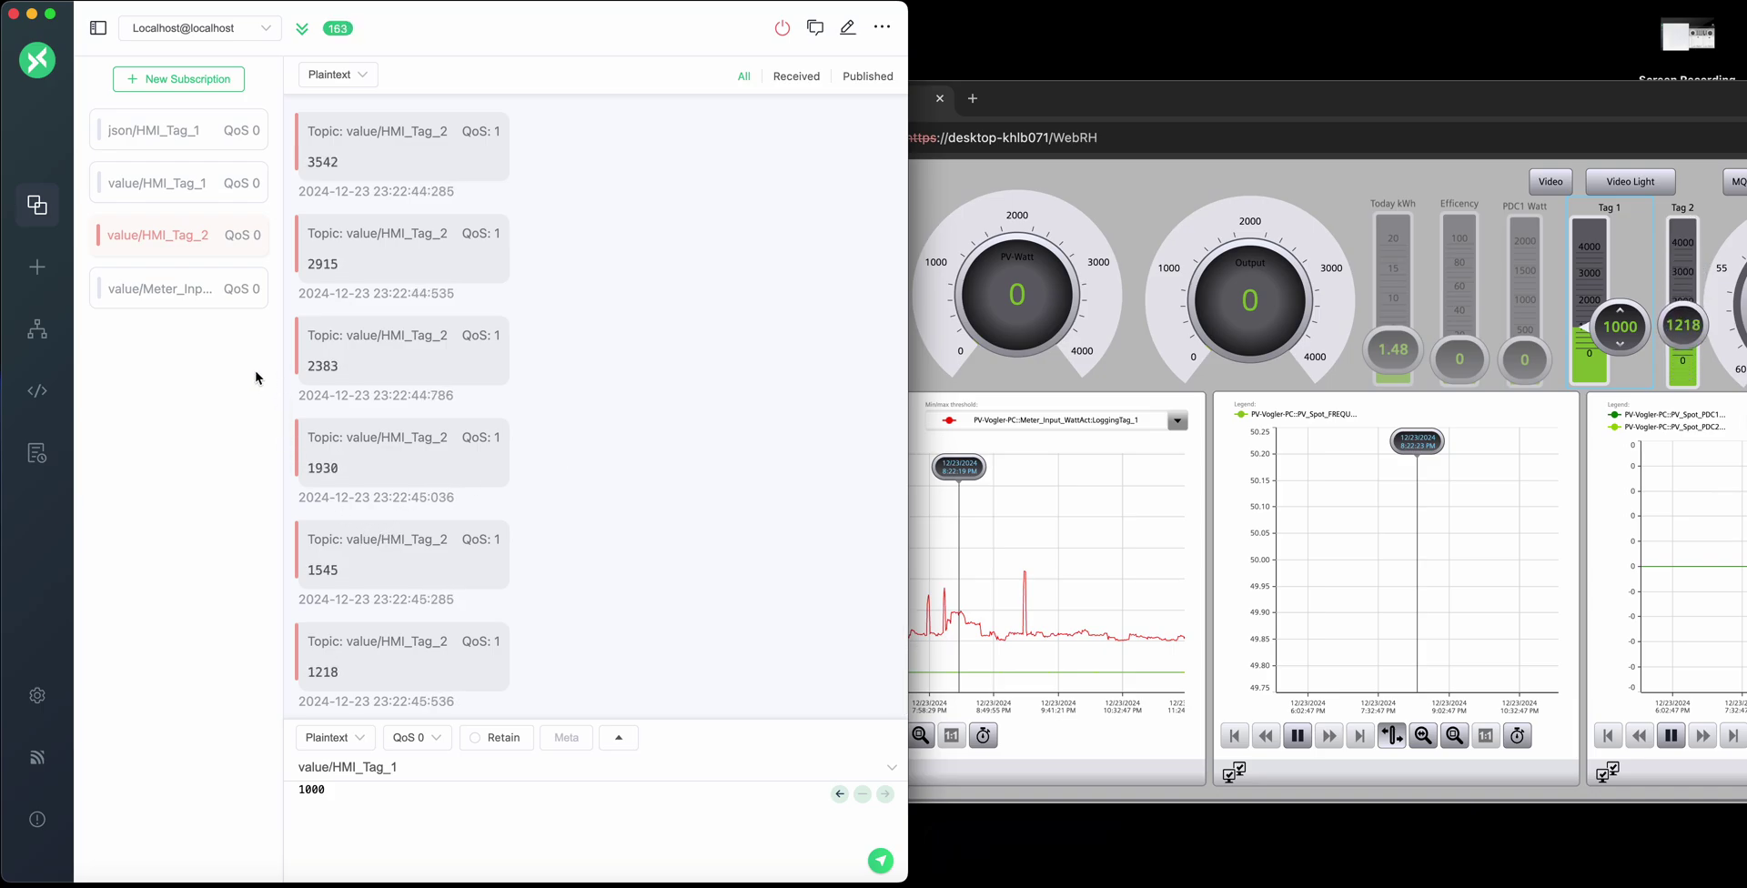
- Disable the value/HMI_Tag_2 subscription again
right_click(210, 236)
left_click(264, 293)
right_click(137, 292)
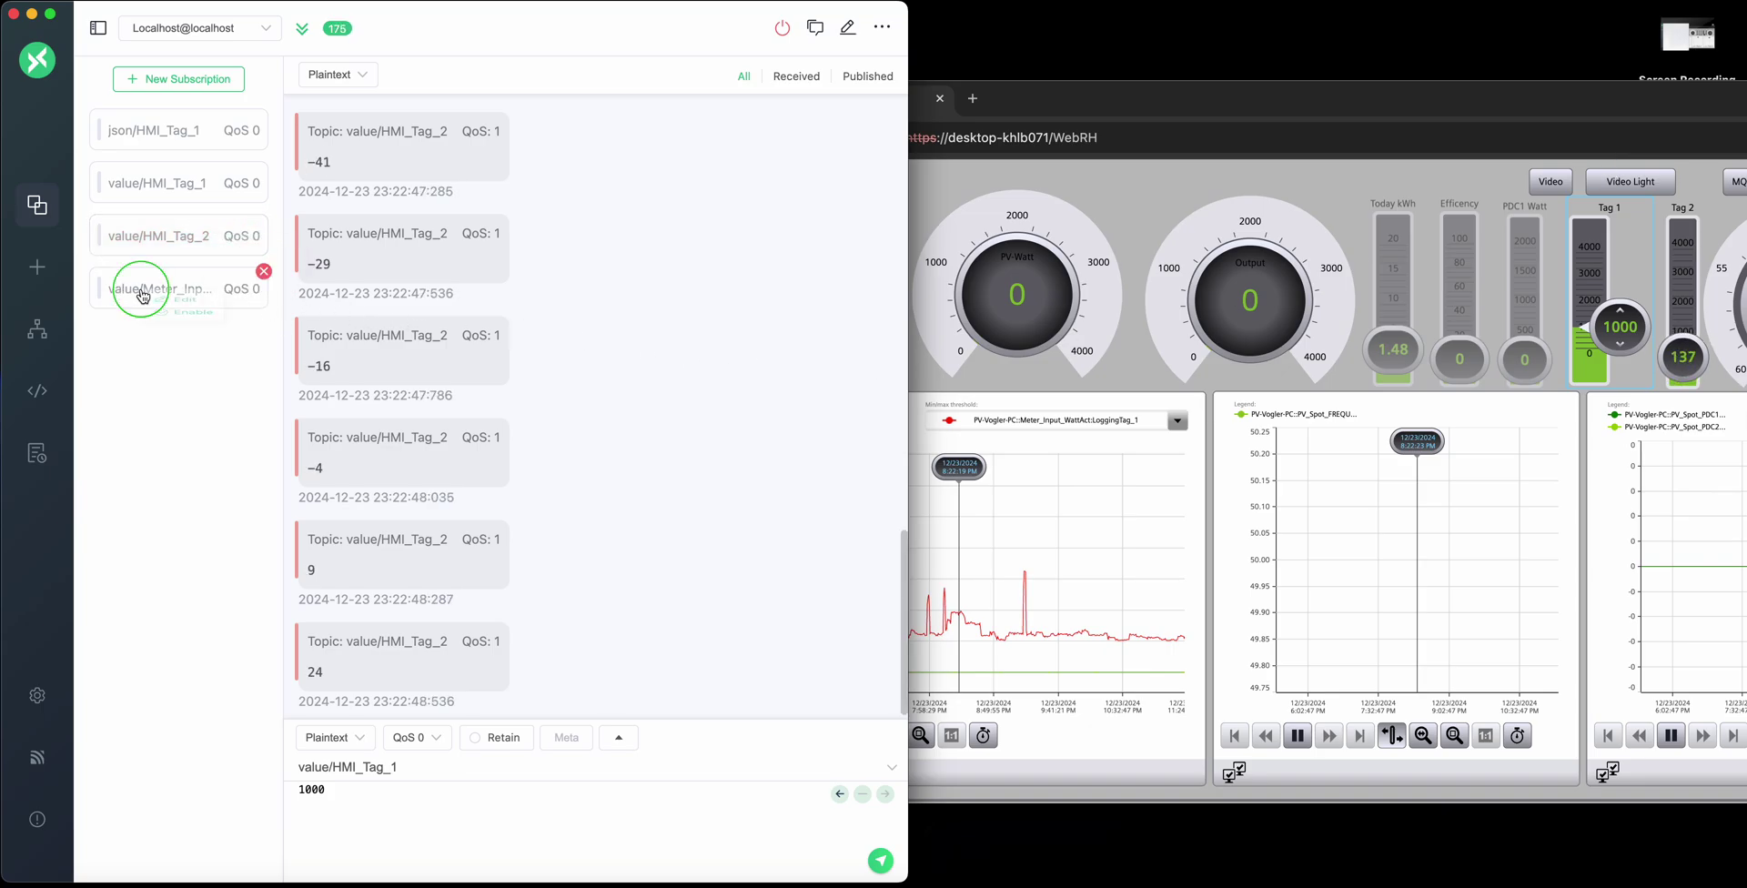
- Enable value/Meter_Input_WattAct and compare its readings, 509.48 to 513.48, with the WinCC Input gauge
left_click(178, 339)
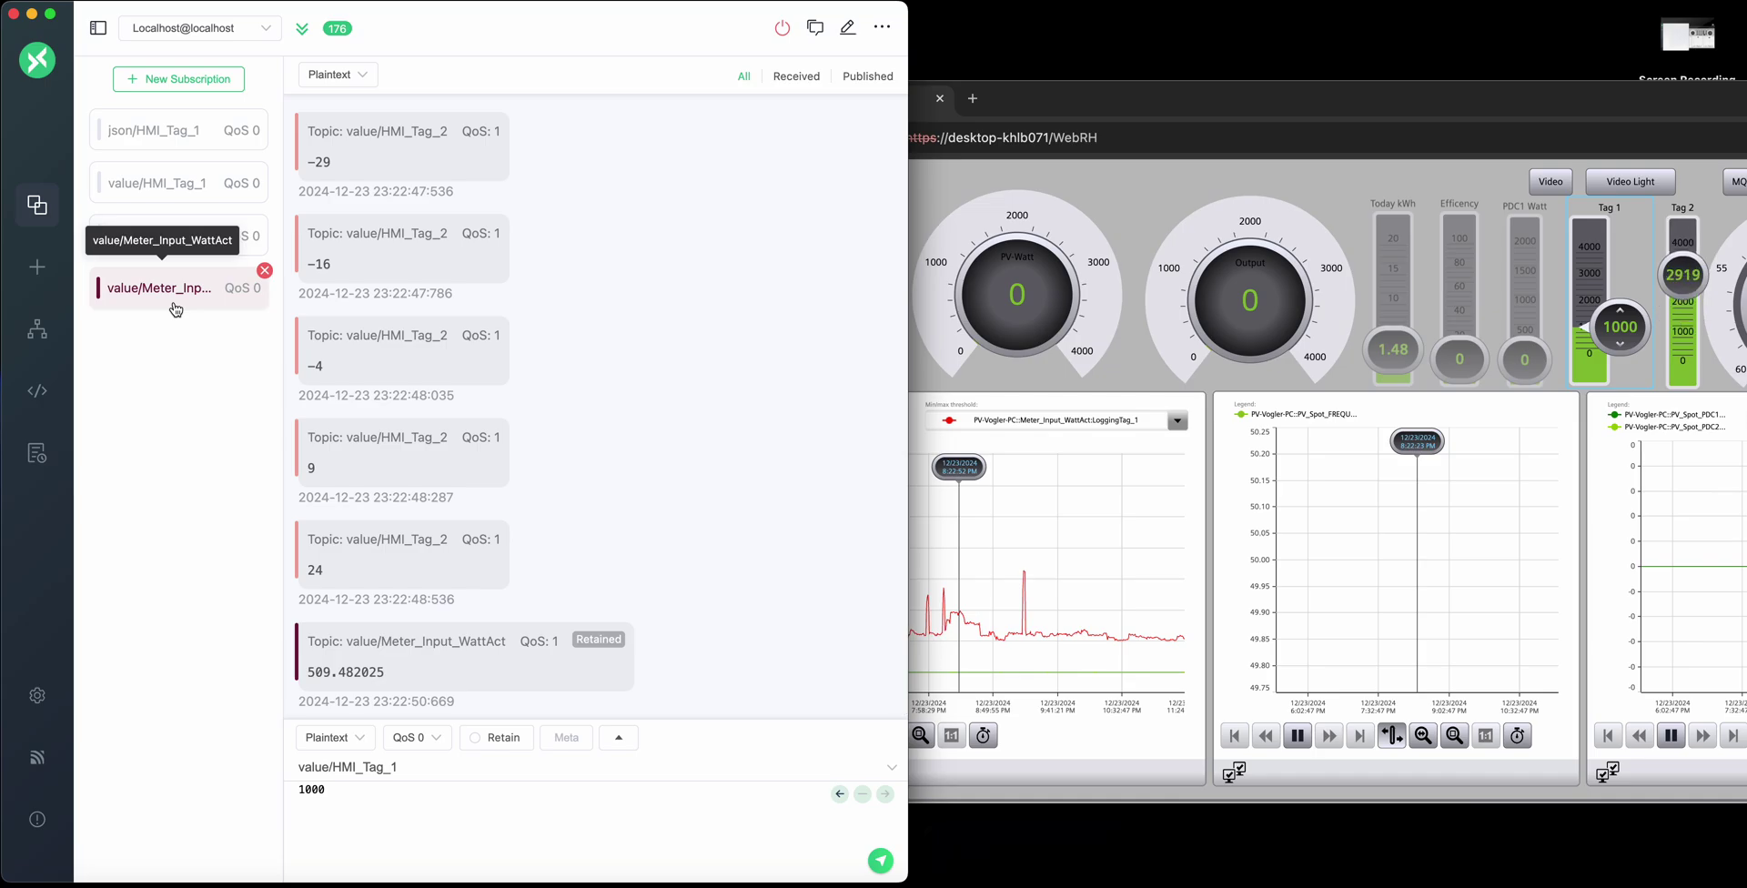
left_click(915, 330)
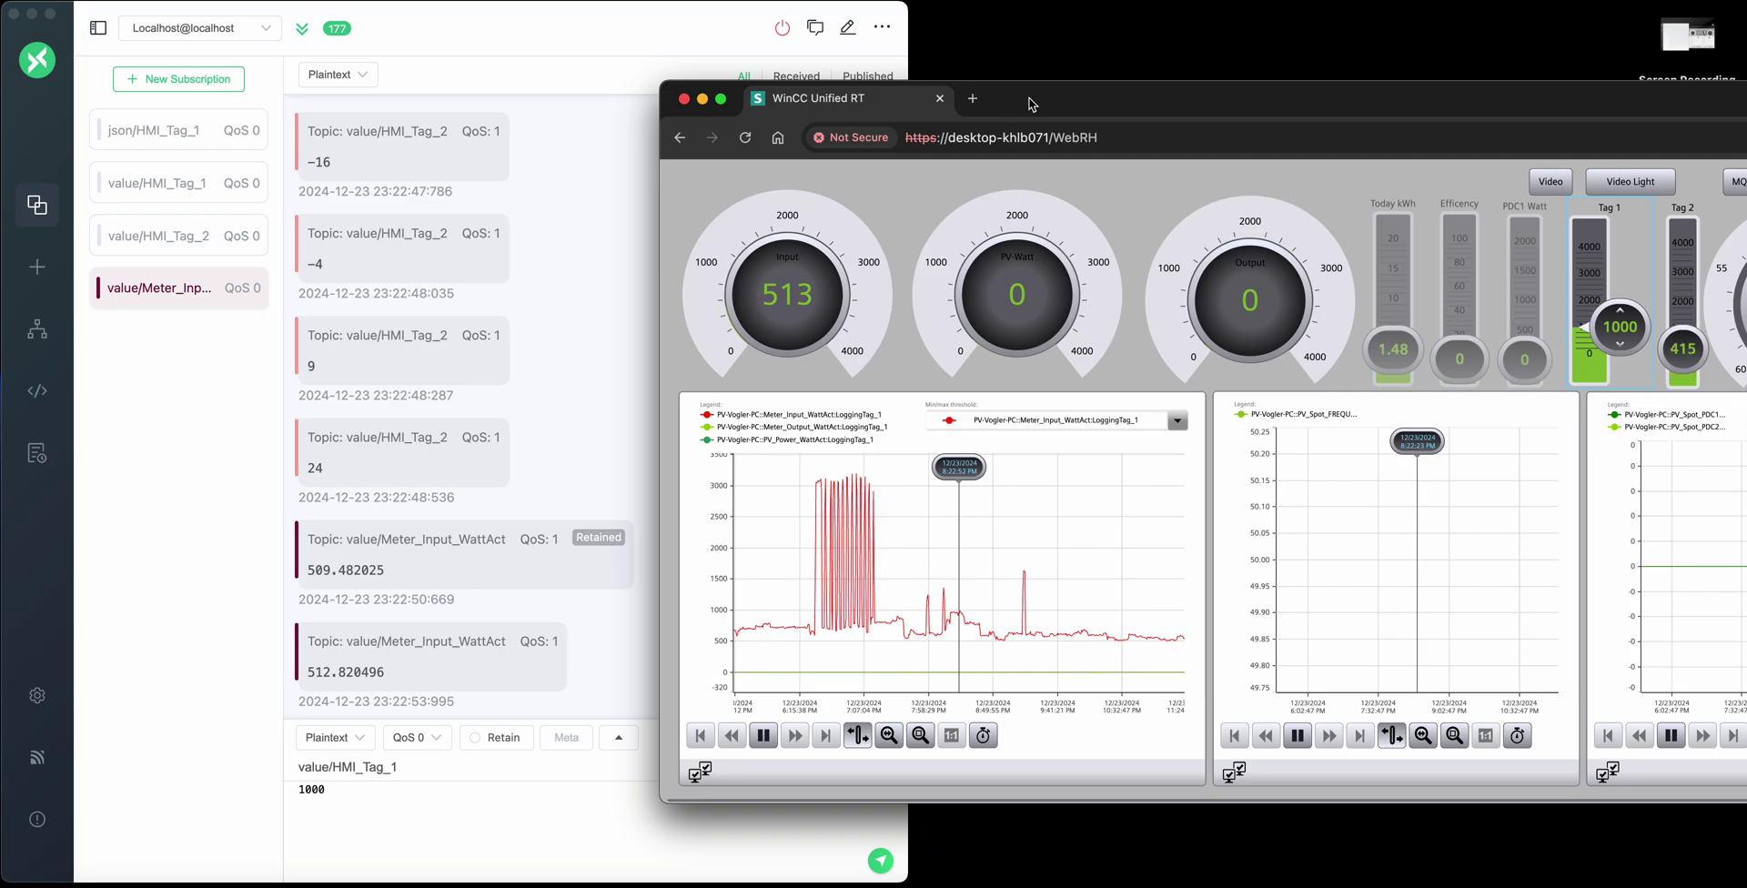
left_click_drag(1038, 100, 1045, 103)
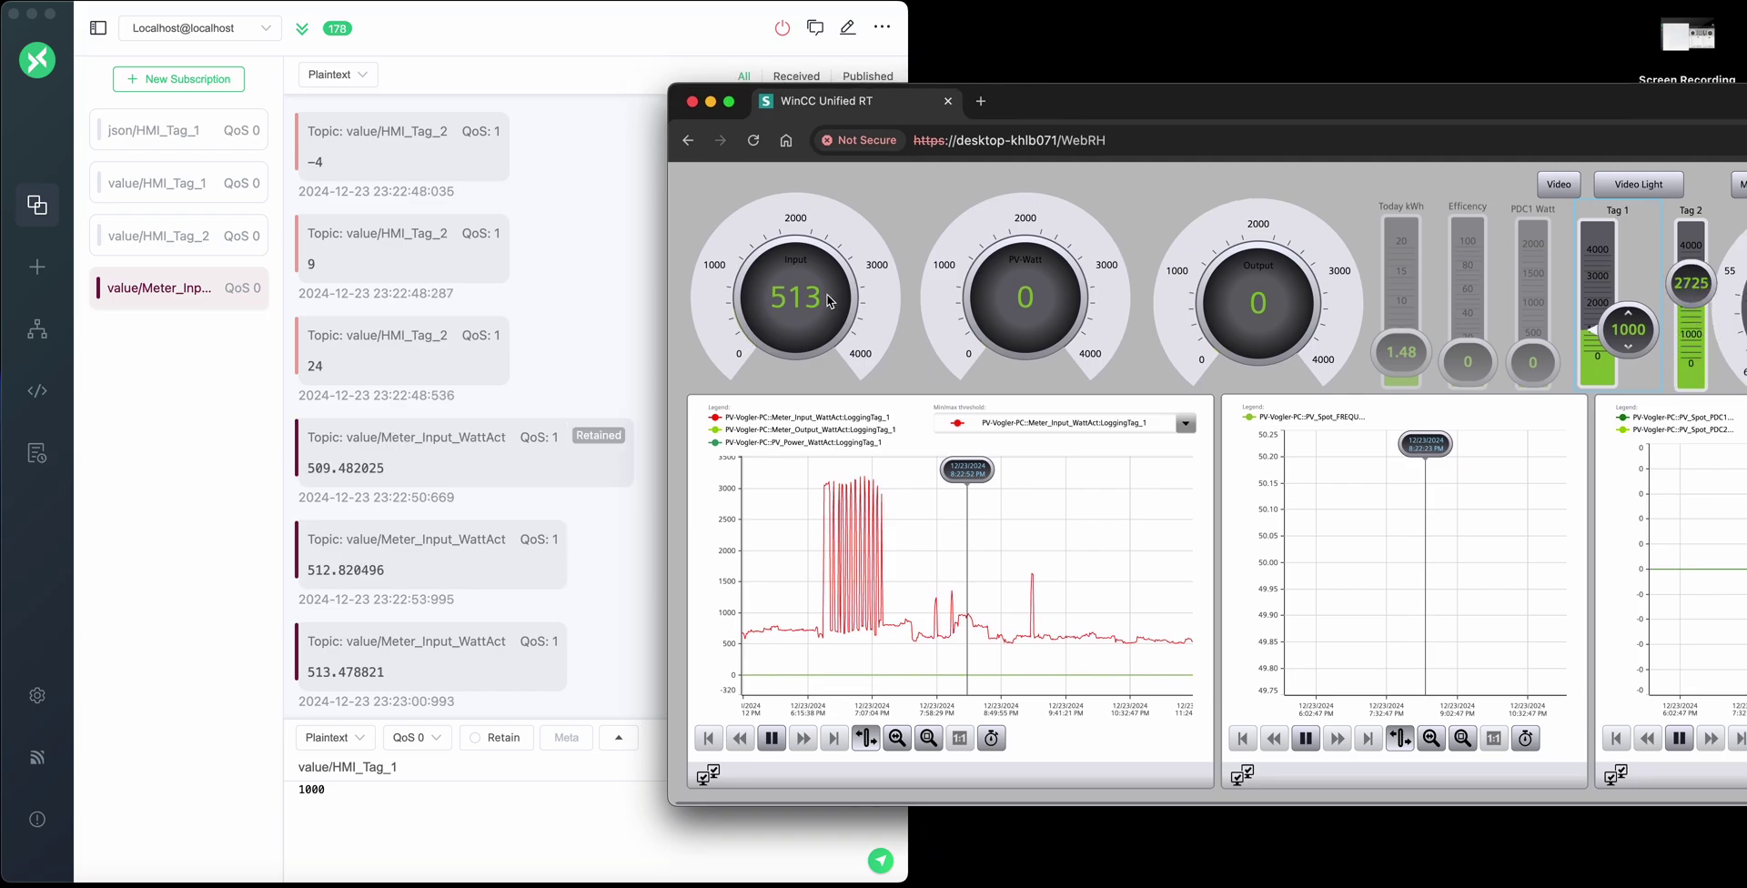